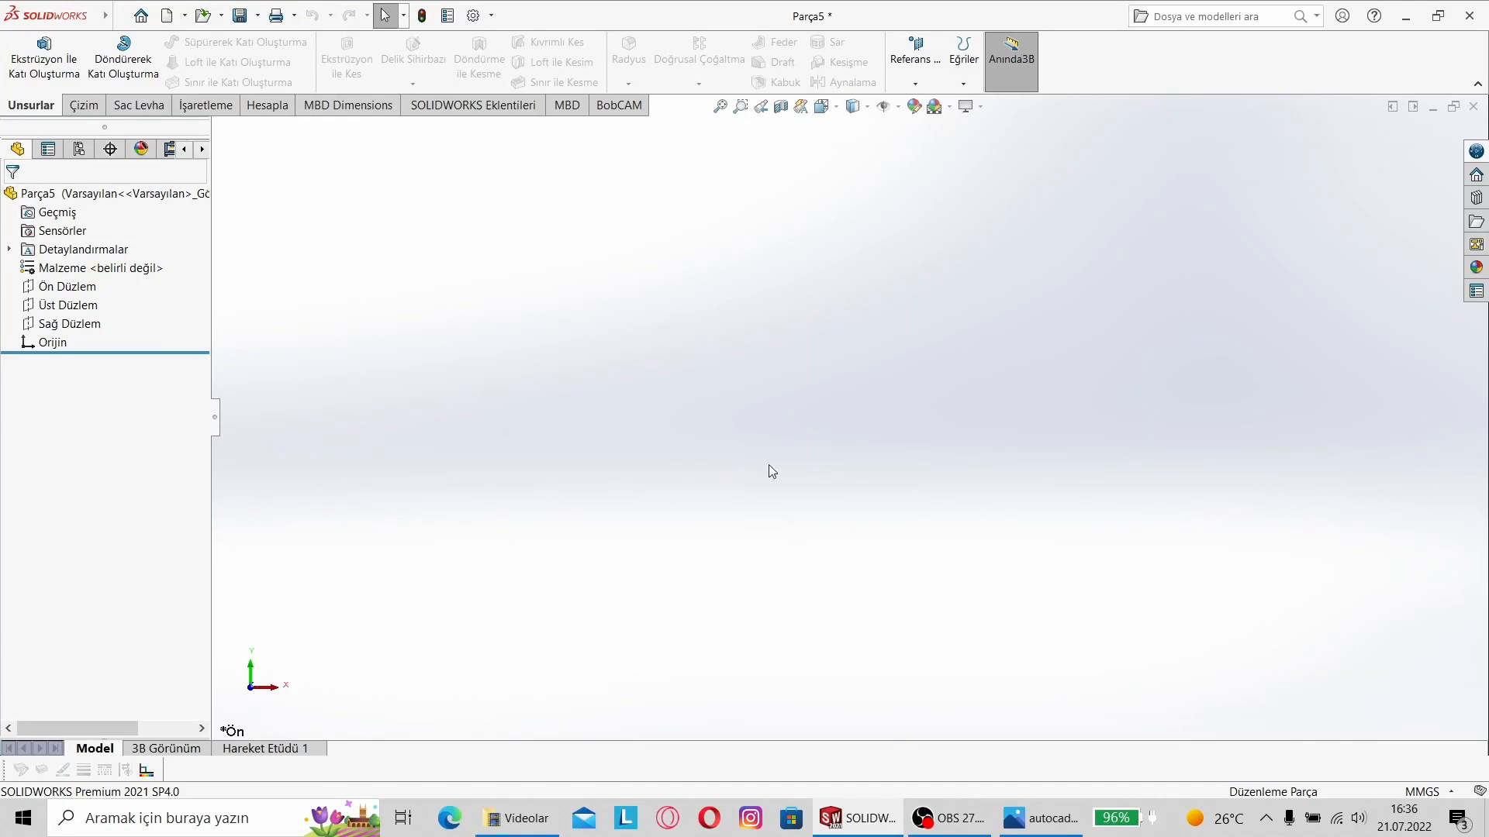
- Show the reference image of the bracket in its own window over the modelling area
left_click(1041, 818)
left_click(1429, 24)
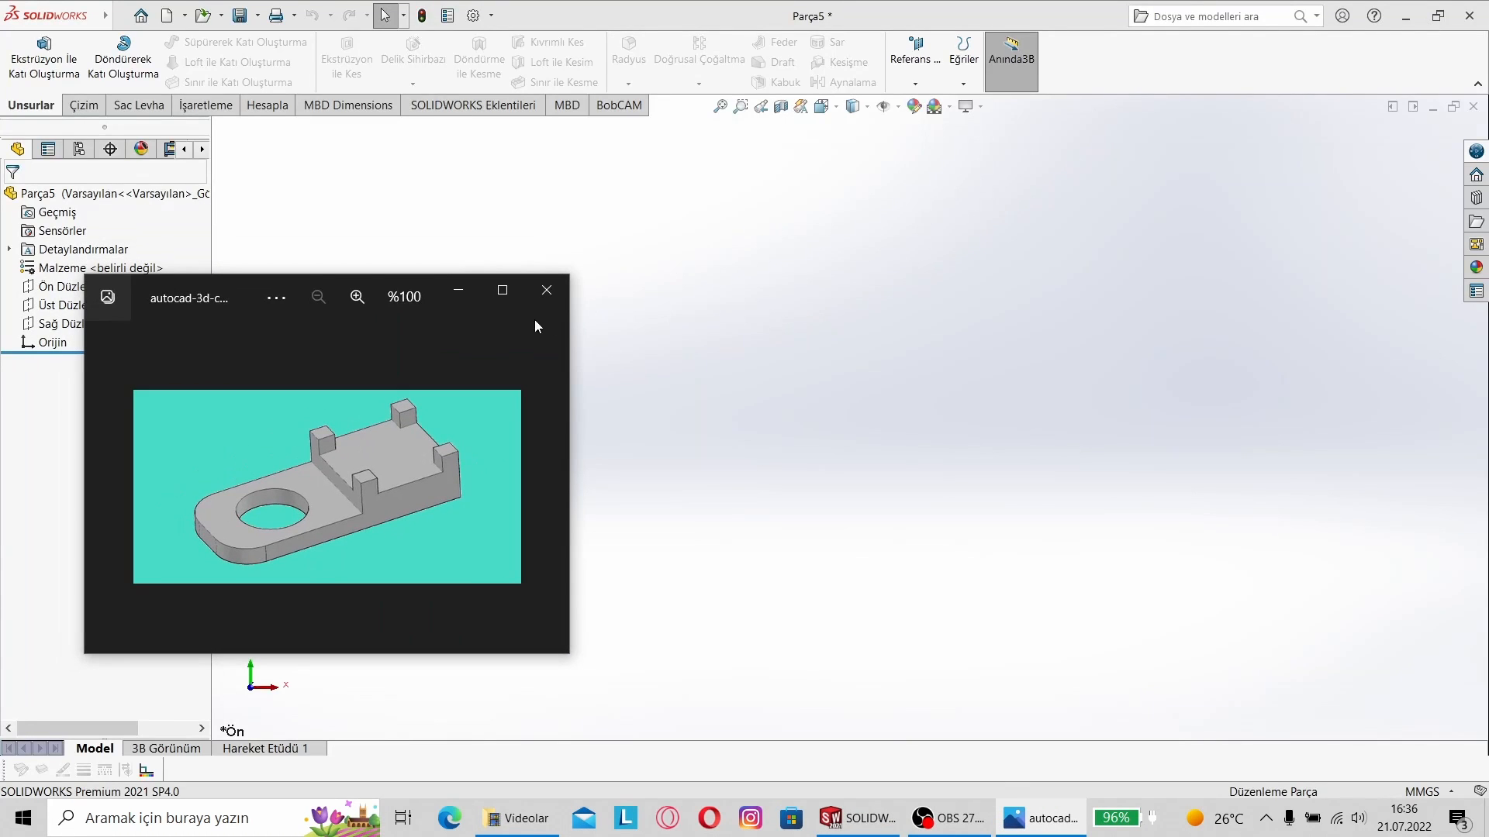
left_click_drag(367, 332, 1212, 252)
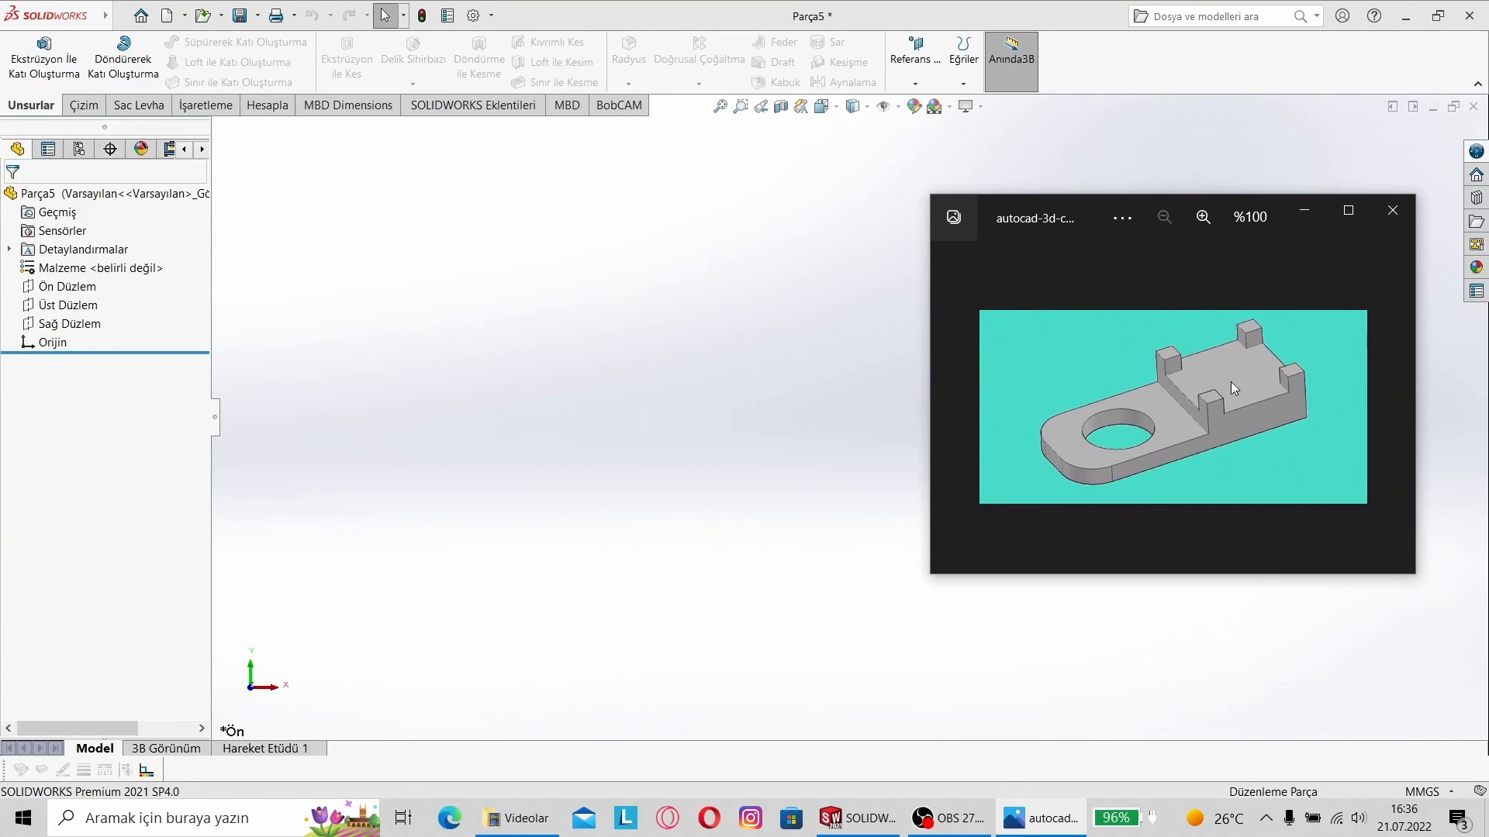
- Sketch a center rectangle about 251 mm wide and 94 mm high on the Front Plane, centred on the origin
left_click(66, 286)
left_click(90, 106)
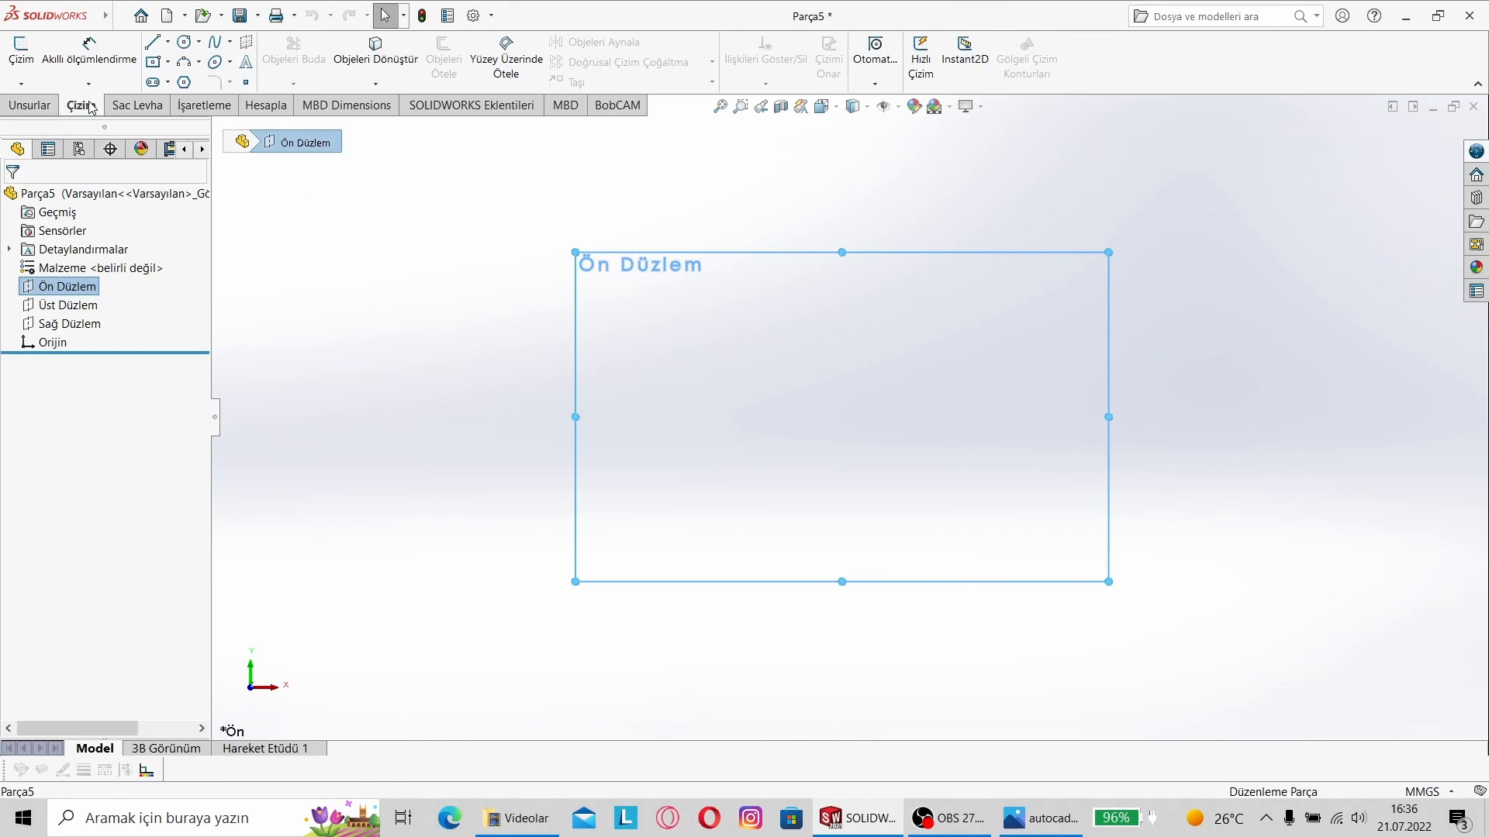
left_click(168, 62)
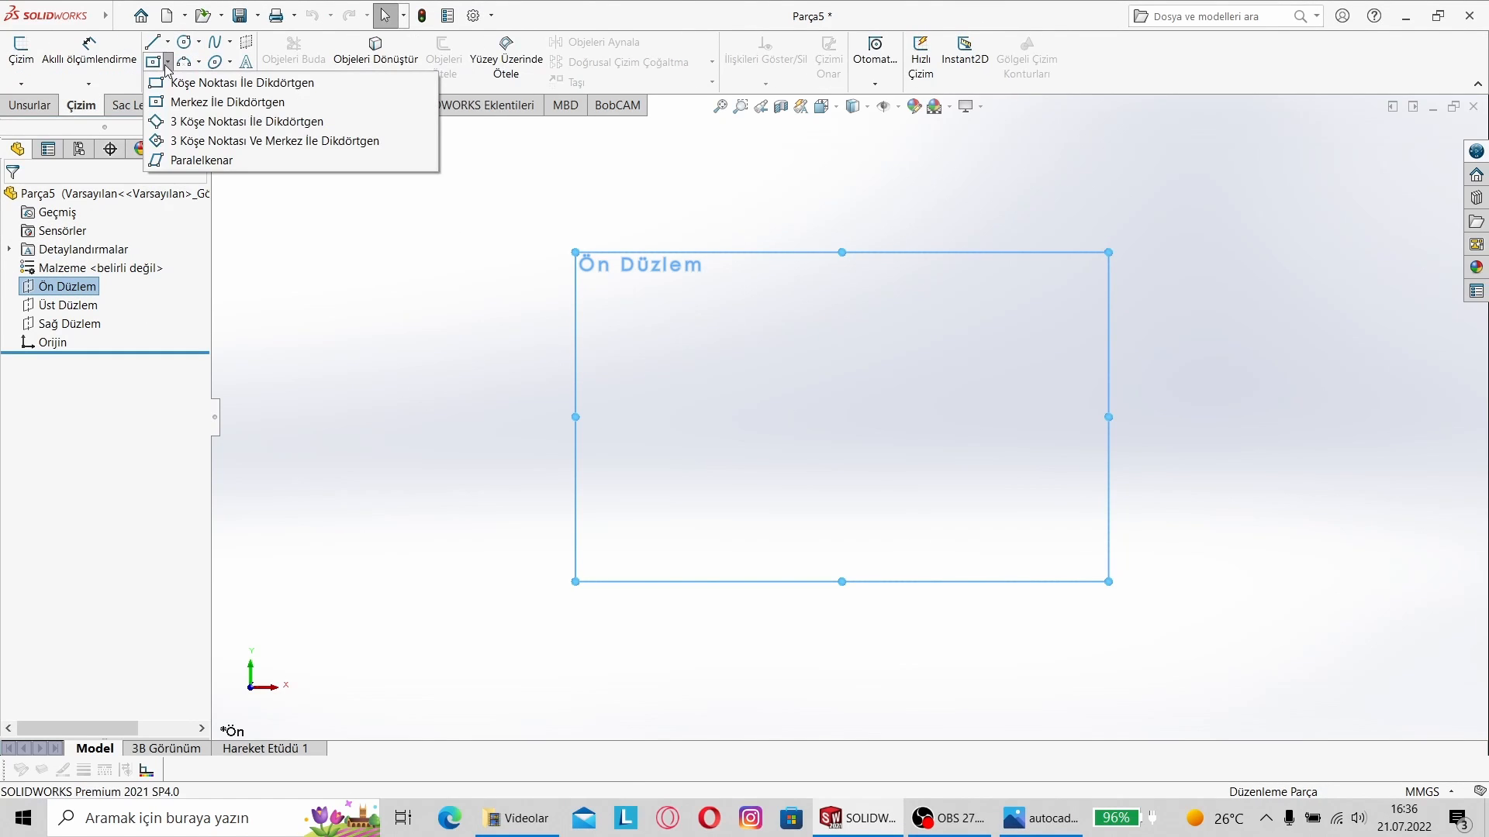
left_click(177, 102)
left_click(842, 417)
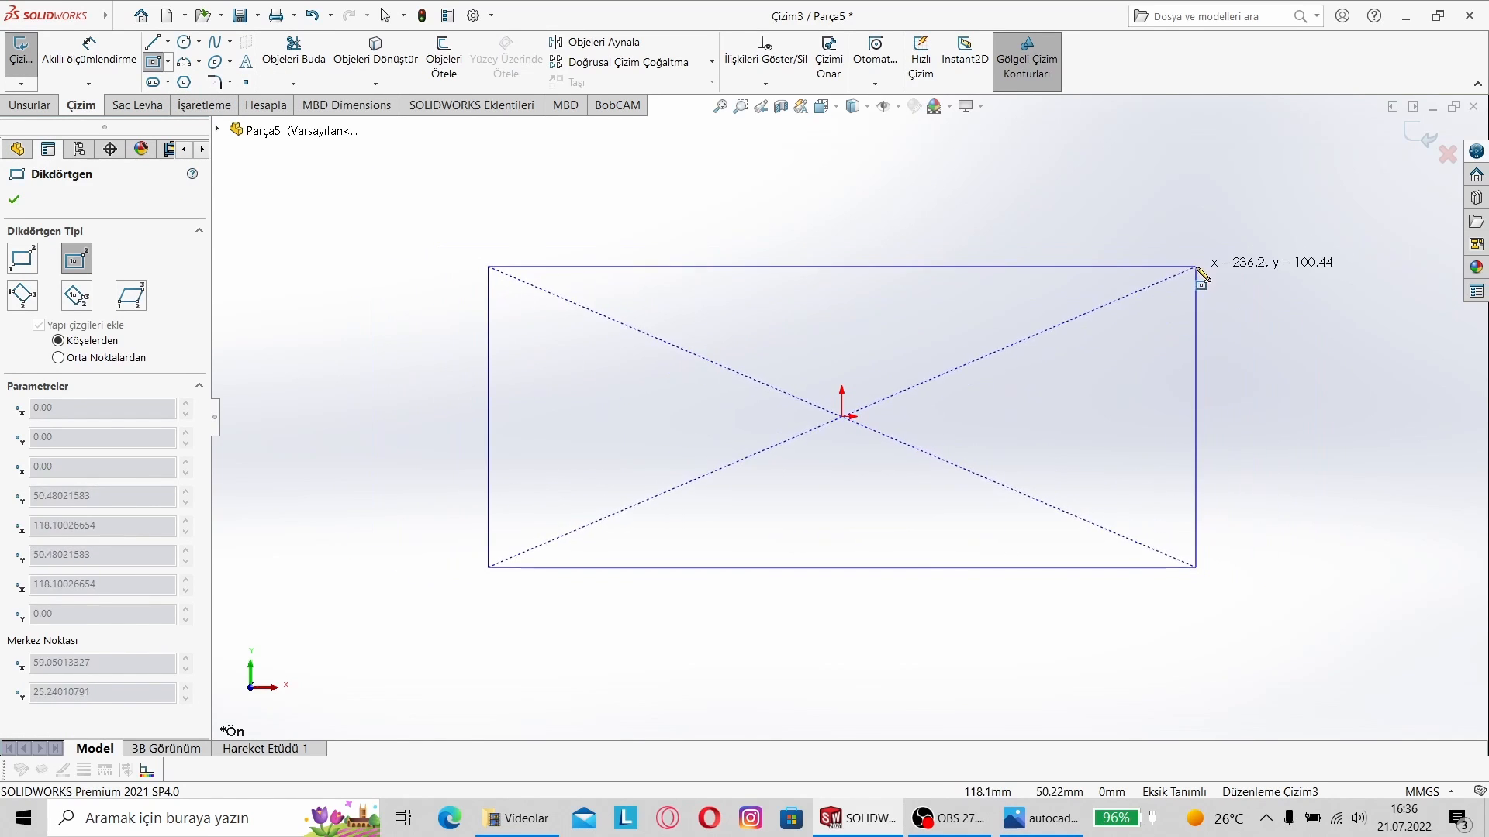
left_click(1219, 276)
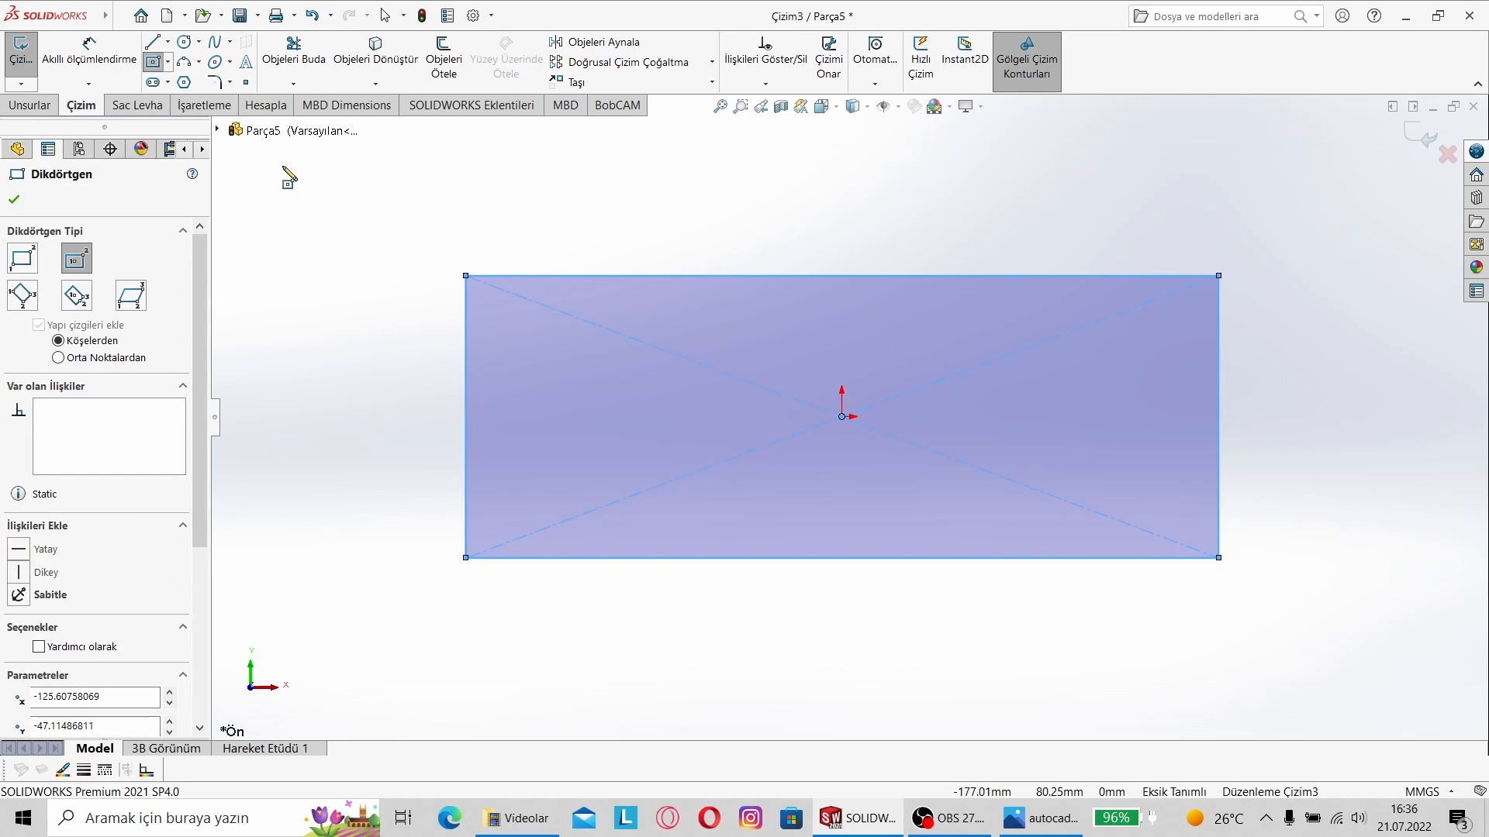
- Dimension the rectangle to 250 mm wide and 100 mm high
left_click(89, 53)
left_click(574, 276)
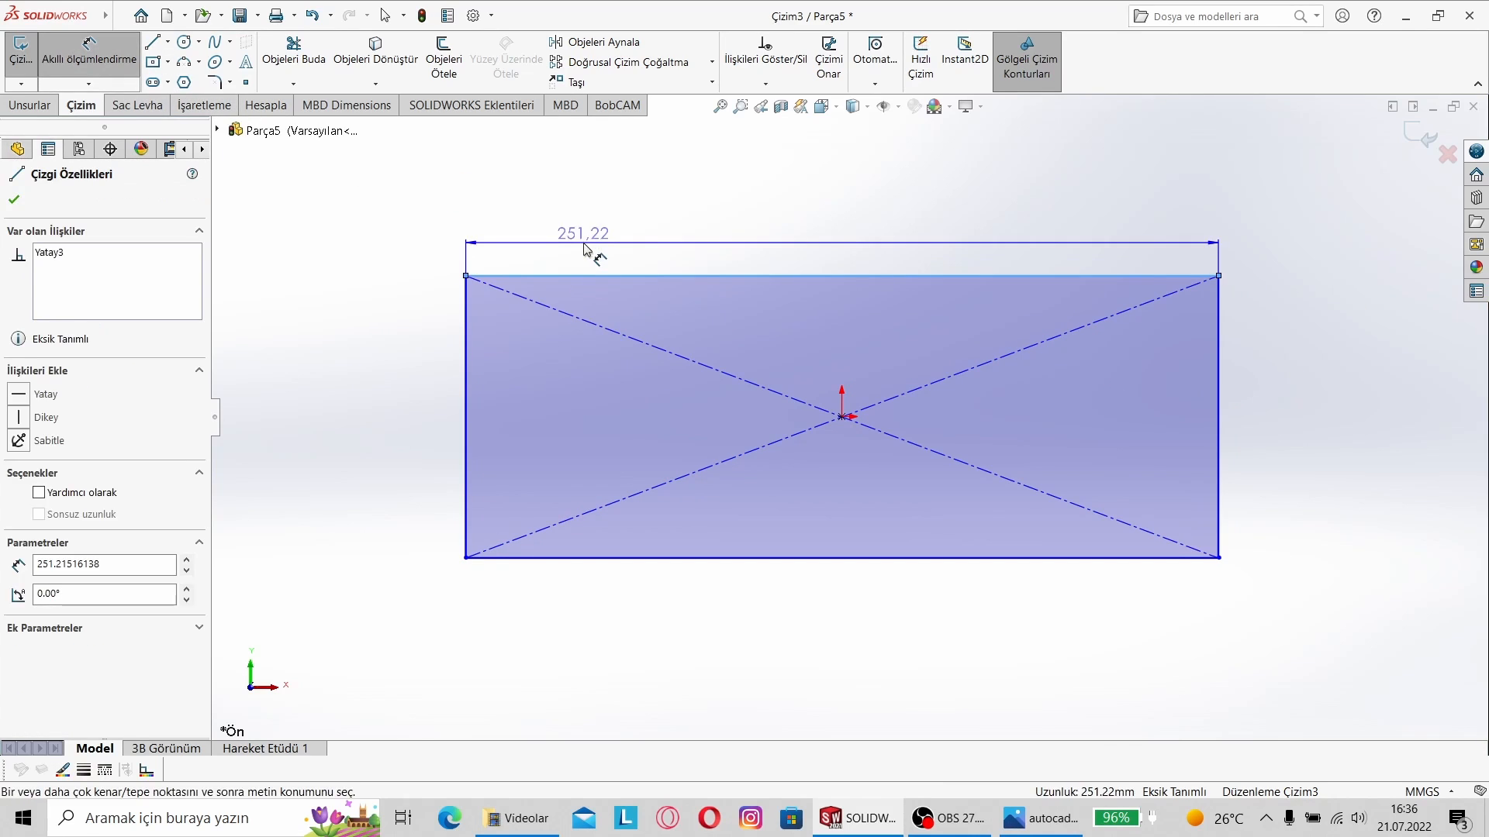
left_click(583, 243)
type("250")
key("Return")
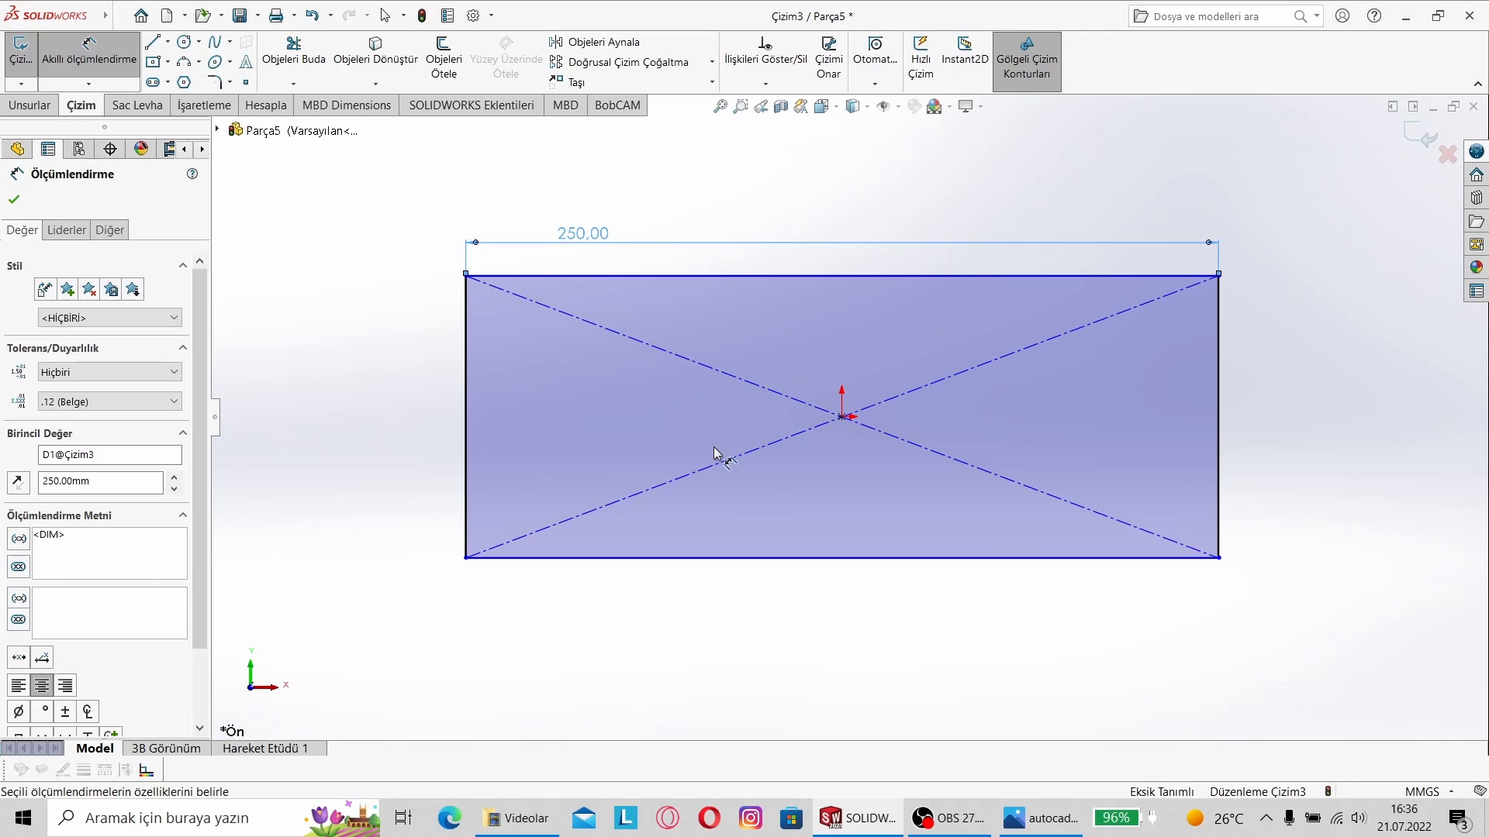
left_click(466, 380)
left_click(409, 419)
type("100")
key("Return")
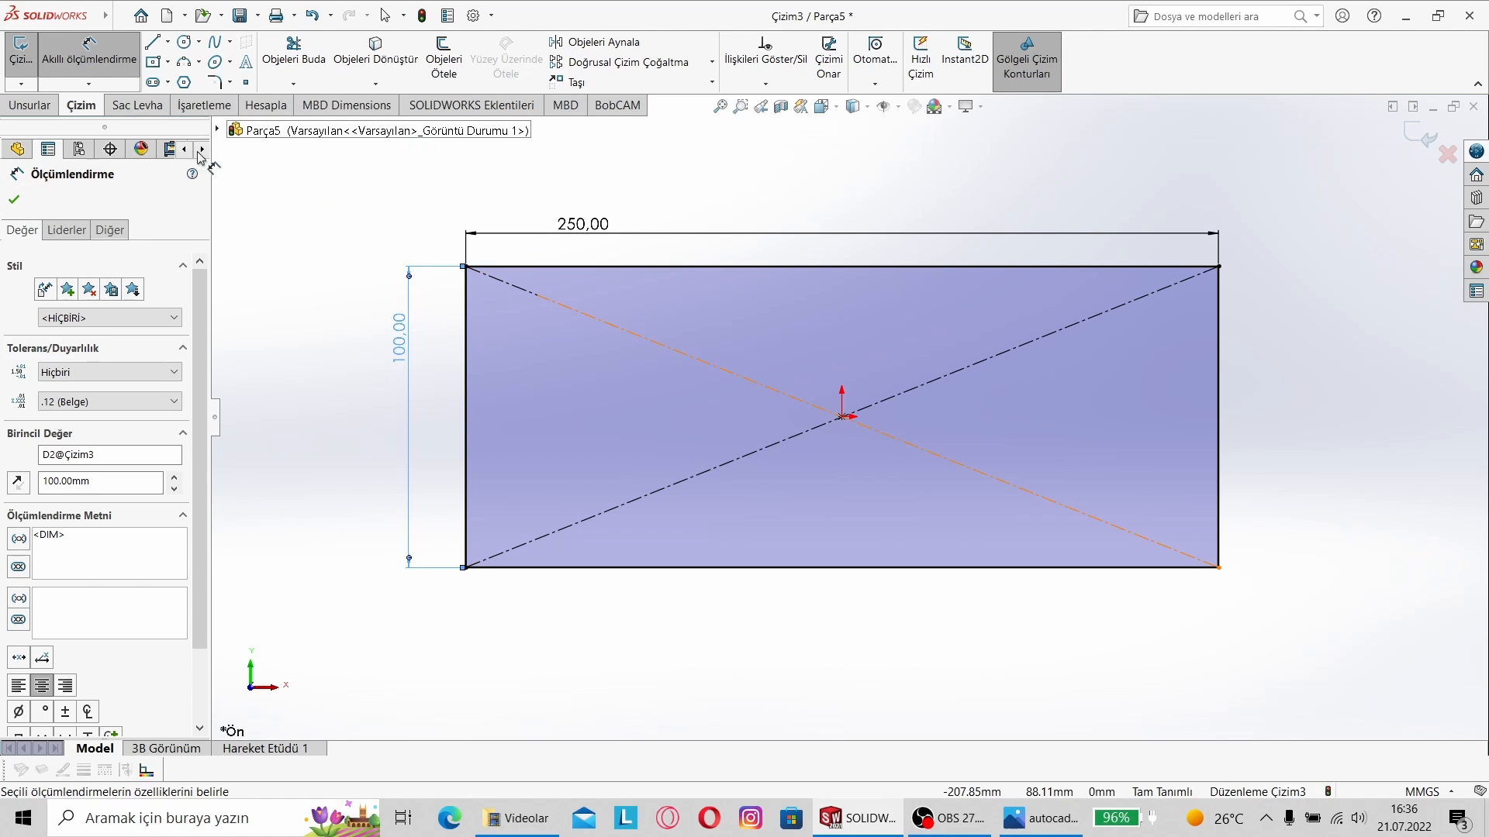
left_click(14, 201)
- Extrude the rectangle 15 mm into a solid plate
mouse_move(397, 223)
middle_mouse_down()
mouse_move(458, 243)
mouse_move(421, 222)
middle_mouse_up()
left_click(28, 106)
left_click(45, 58)
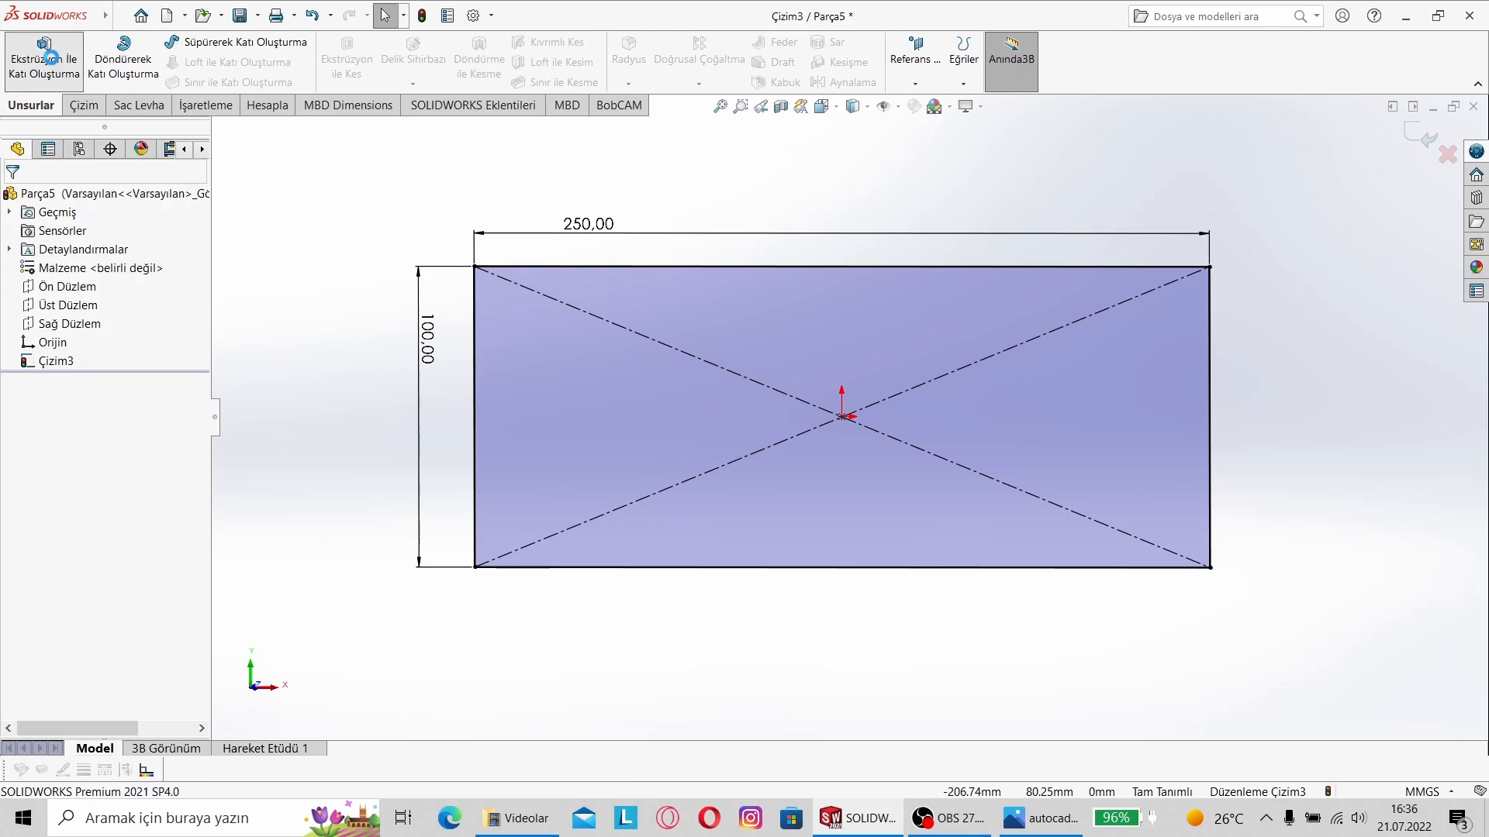
middle_click_drag(325, 332, 396, 372)
left_click(1041, 818)
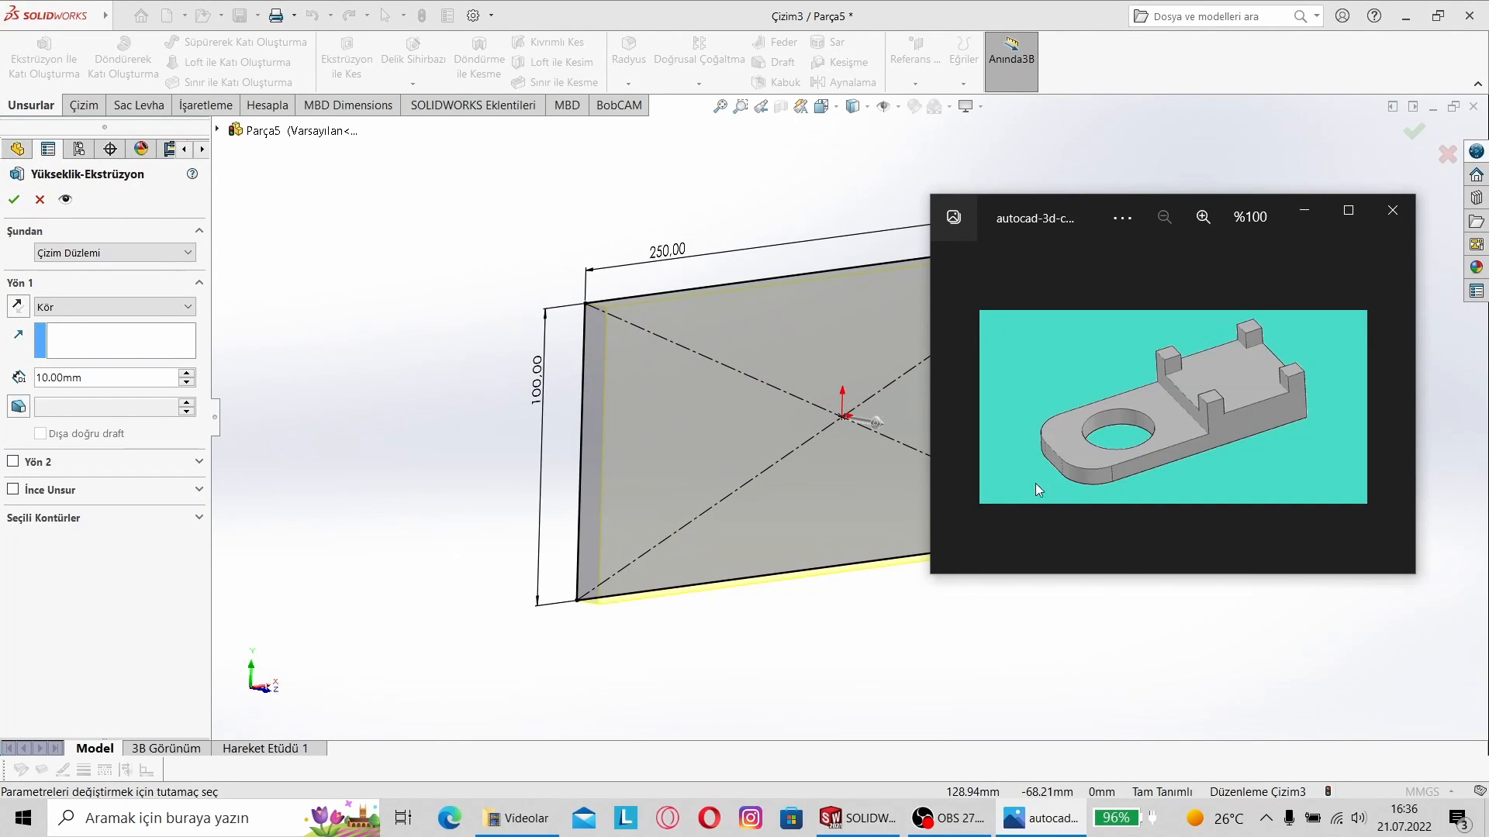
left_click(187, 374)
middle_click_drag(667, 508, 443, 528)
type("0115")
key("Return")
middle_click_drag(833, 475, 744, 444)
left_click(13, 199)
right_click(846, 394)
left_click(877, 432)
mouse_move(1039, 818)
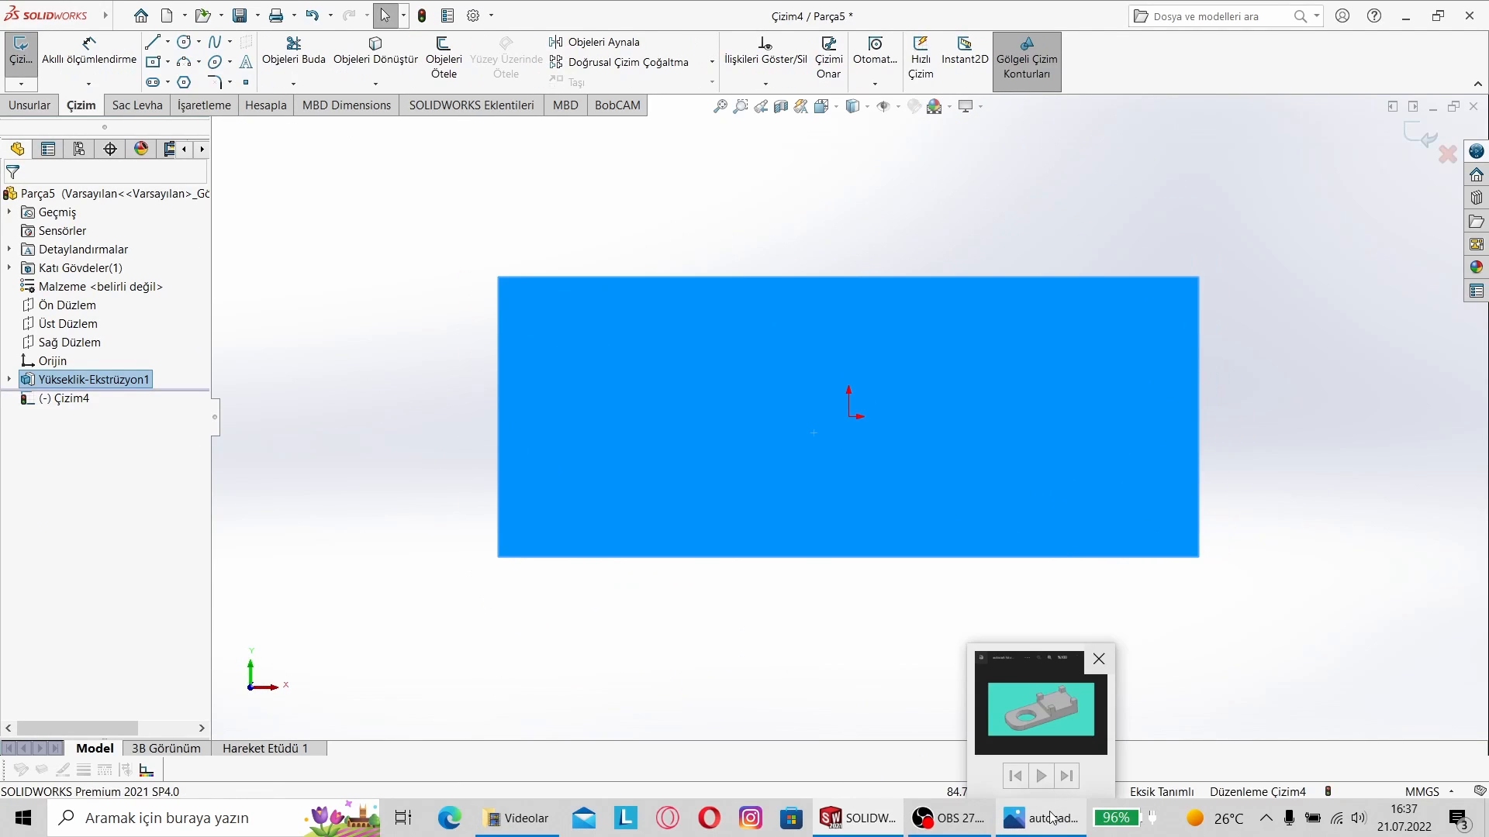
left_click(1043, 751)
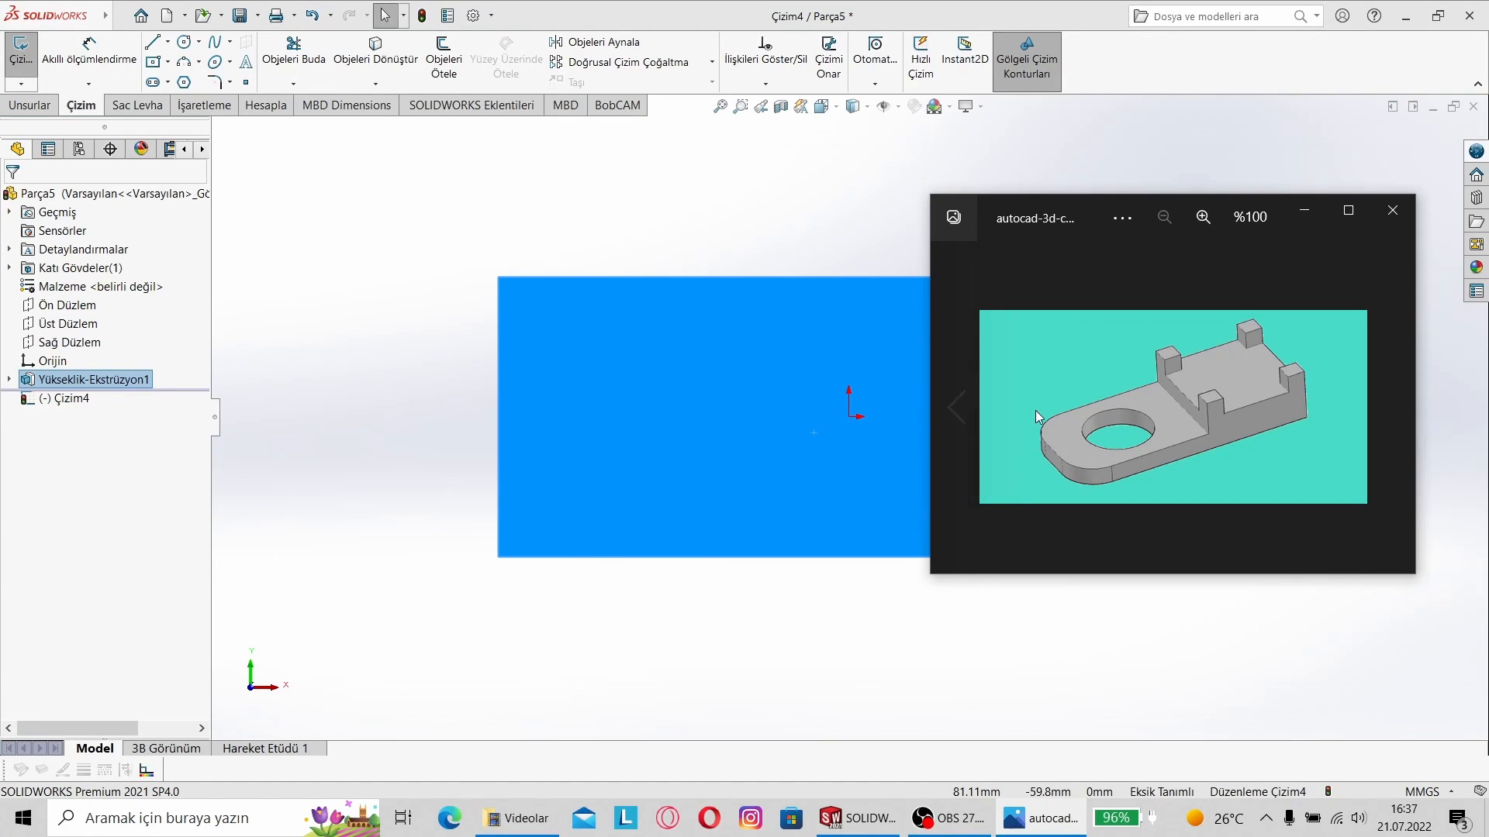
left_click(1084, 656)
left_click(23, 105)
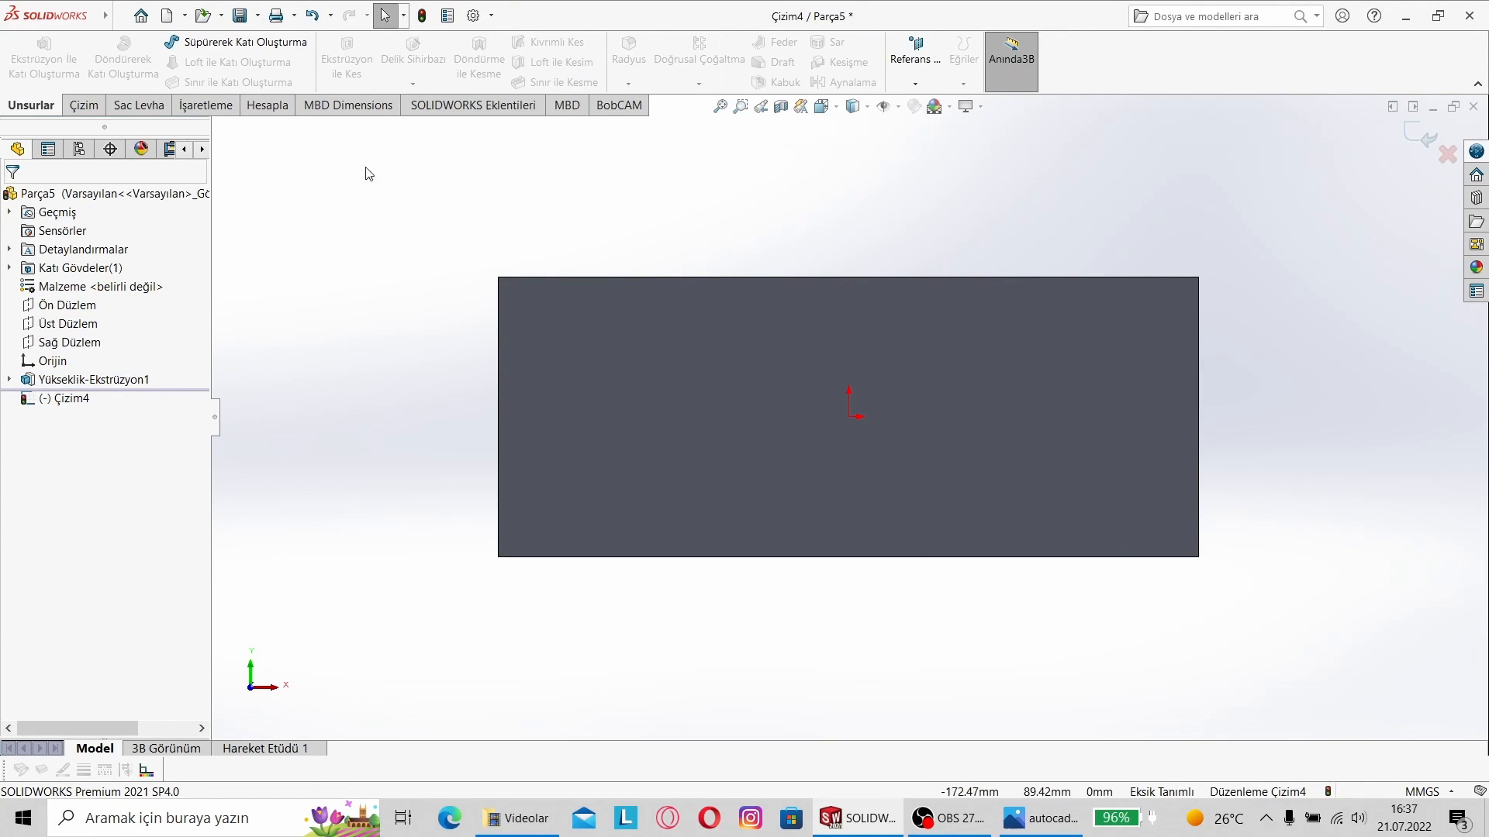
left_click(1423, 136)
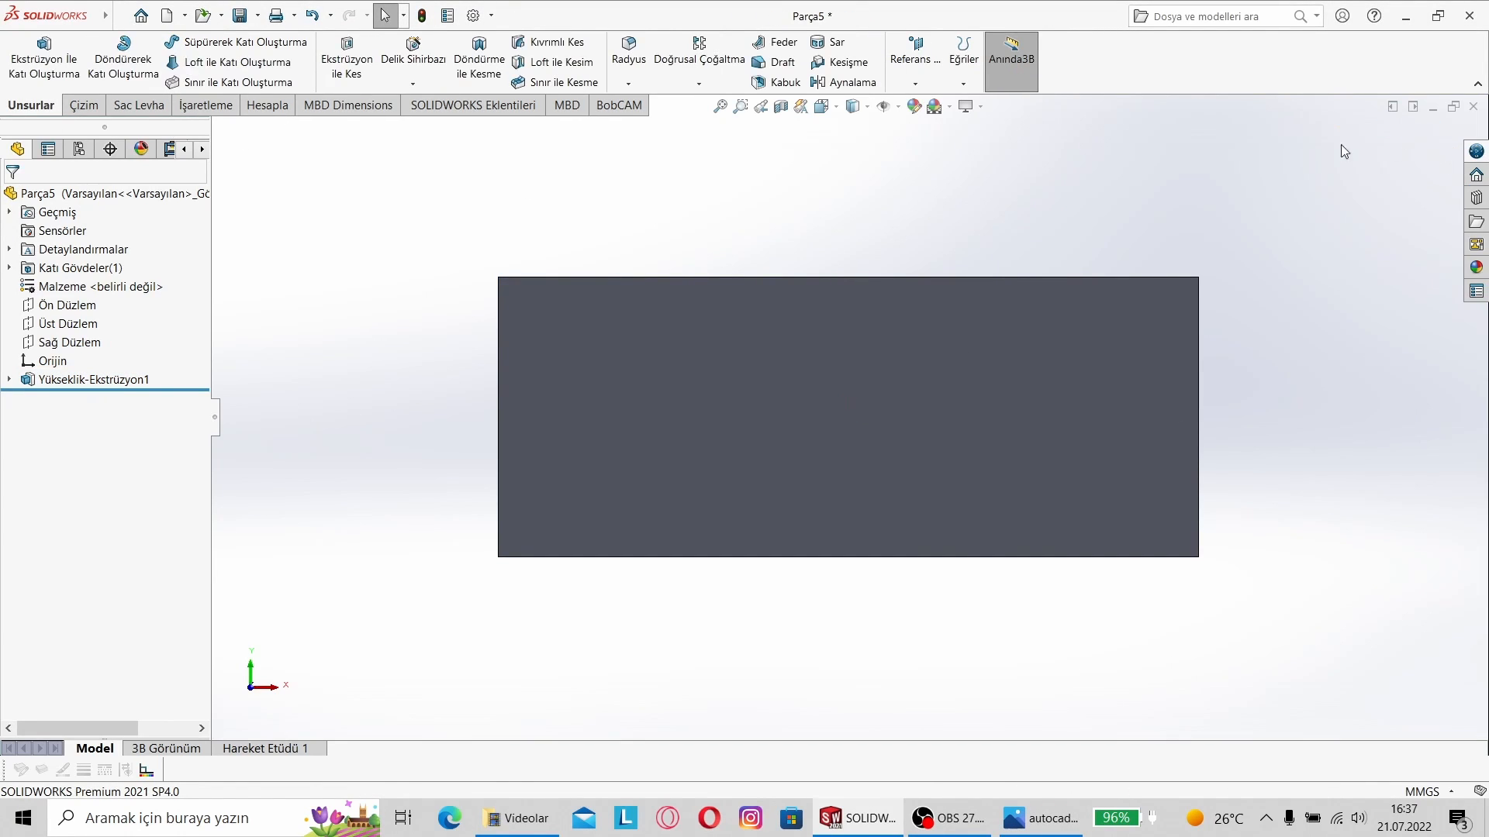
left_click(629, 52)
middle_click_drag(665, 130, 734, 359)
left_click(733, 360)
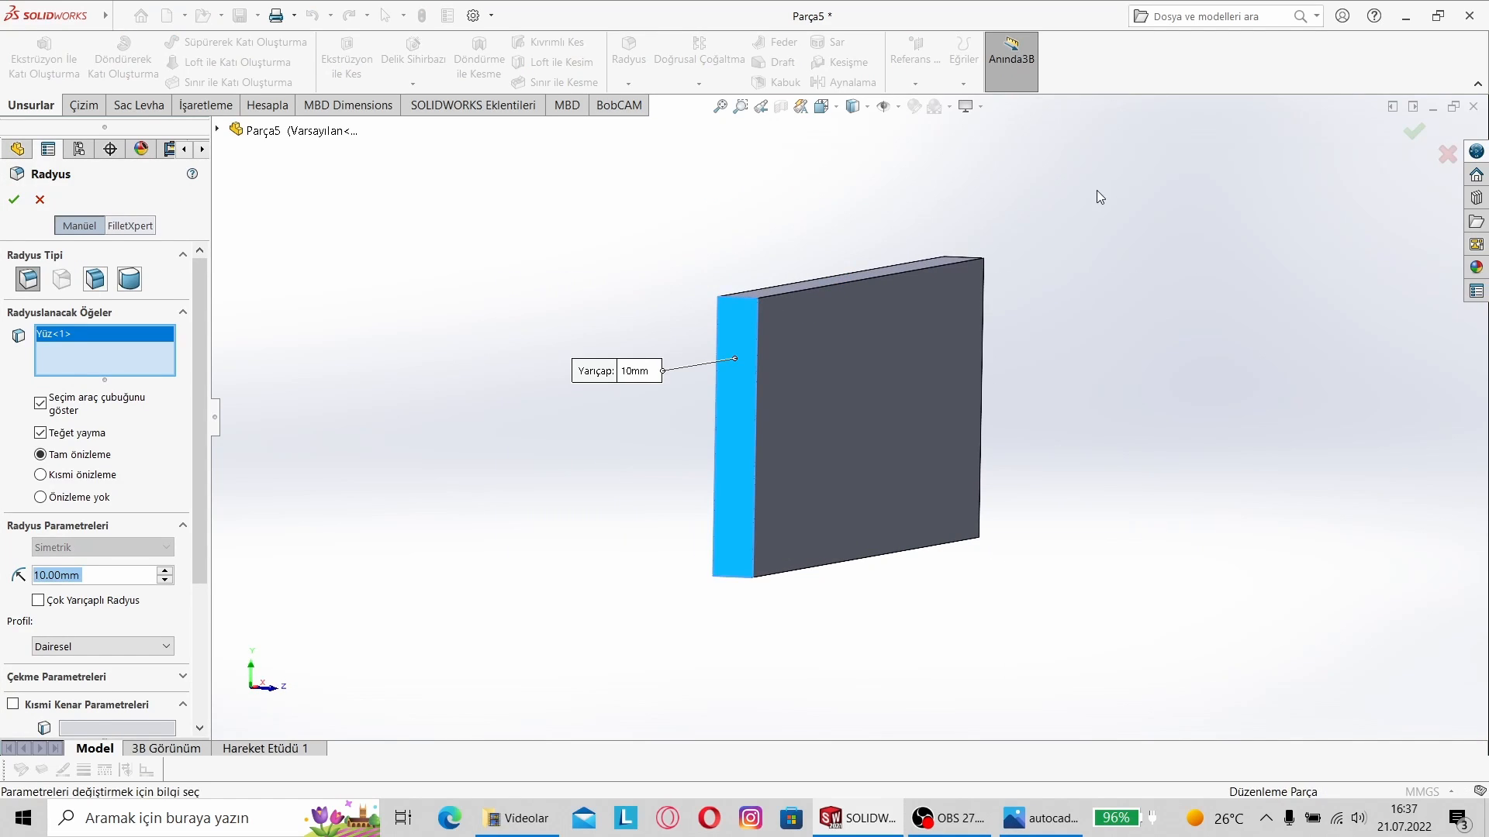
left_click(753, 296)
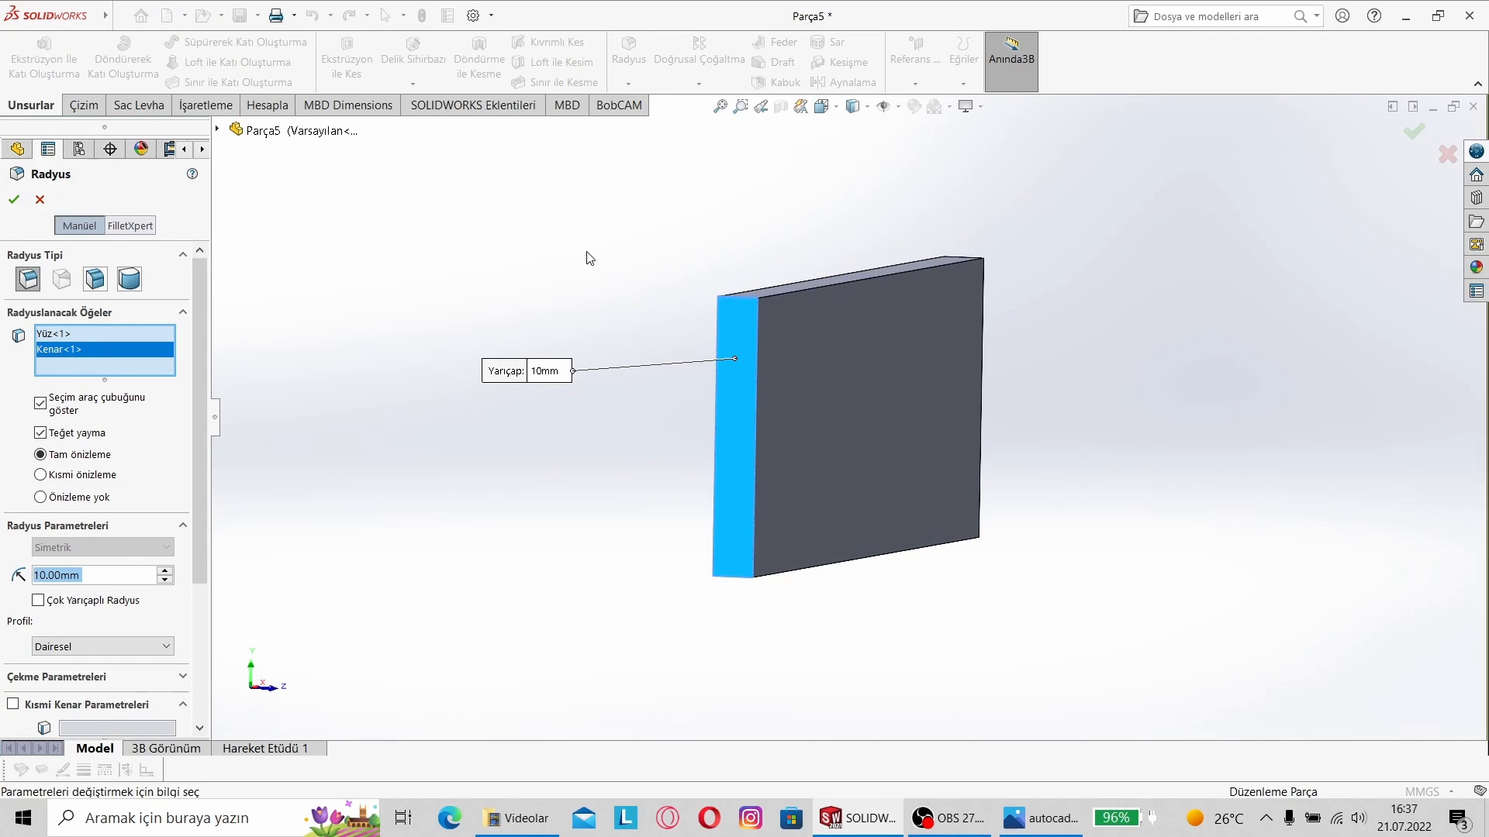
left_click(42, 199)
- Fillet the two short corner edges at one narrow end of the plate with a 40 mm radius
left_click(629, 53)
left_click(752, 299)
middle_click_drag(752, 299, 959, 428)
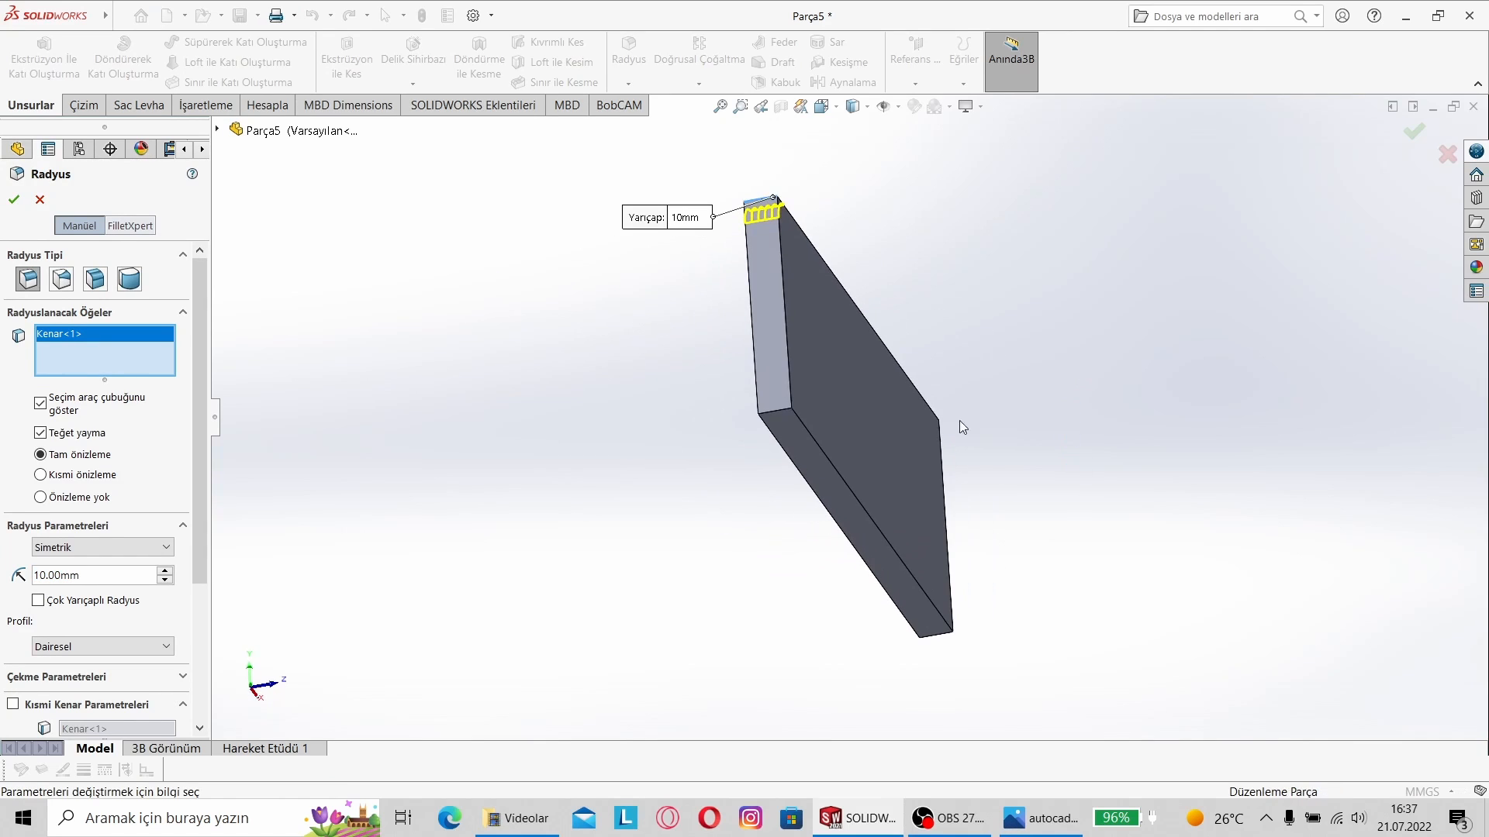
left_click(779, 411)
middle_click_drag(690, 309, 385, 575)
left_click(166, 570)
left_click(165, 570)
left_click(164, 571)
left_click(164, 572)
left_click(163, 572)
left_click(165, 580)
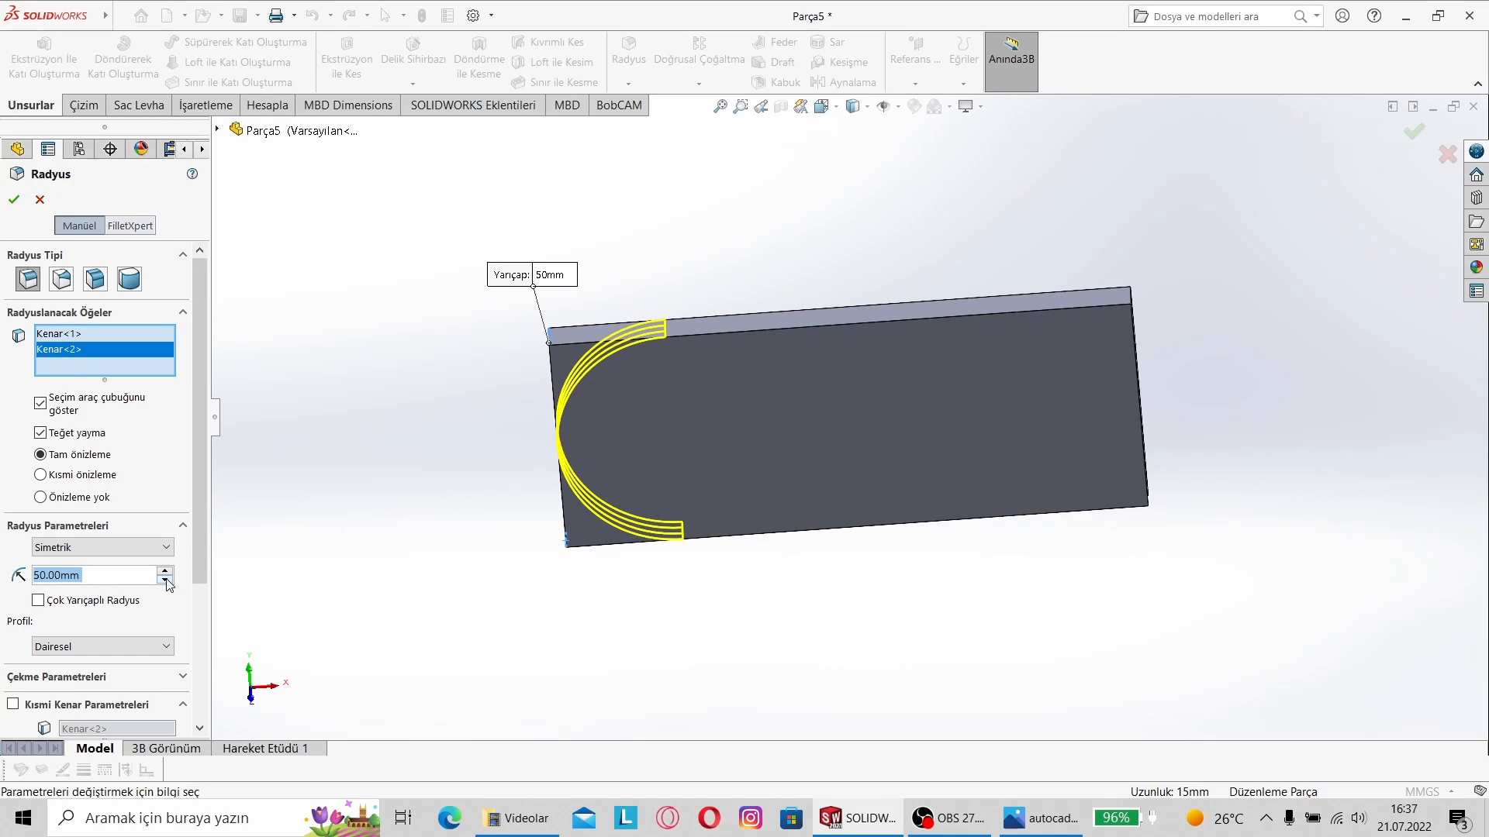
left_click(166, 582)
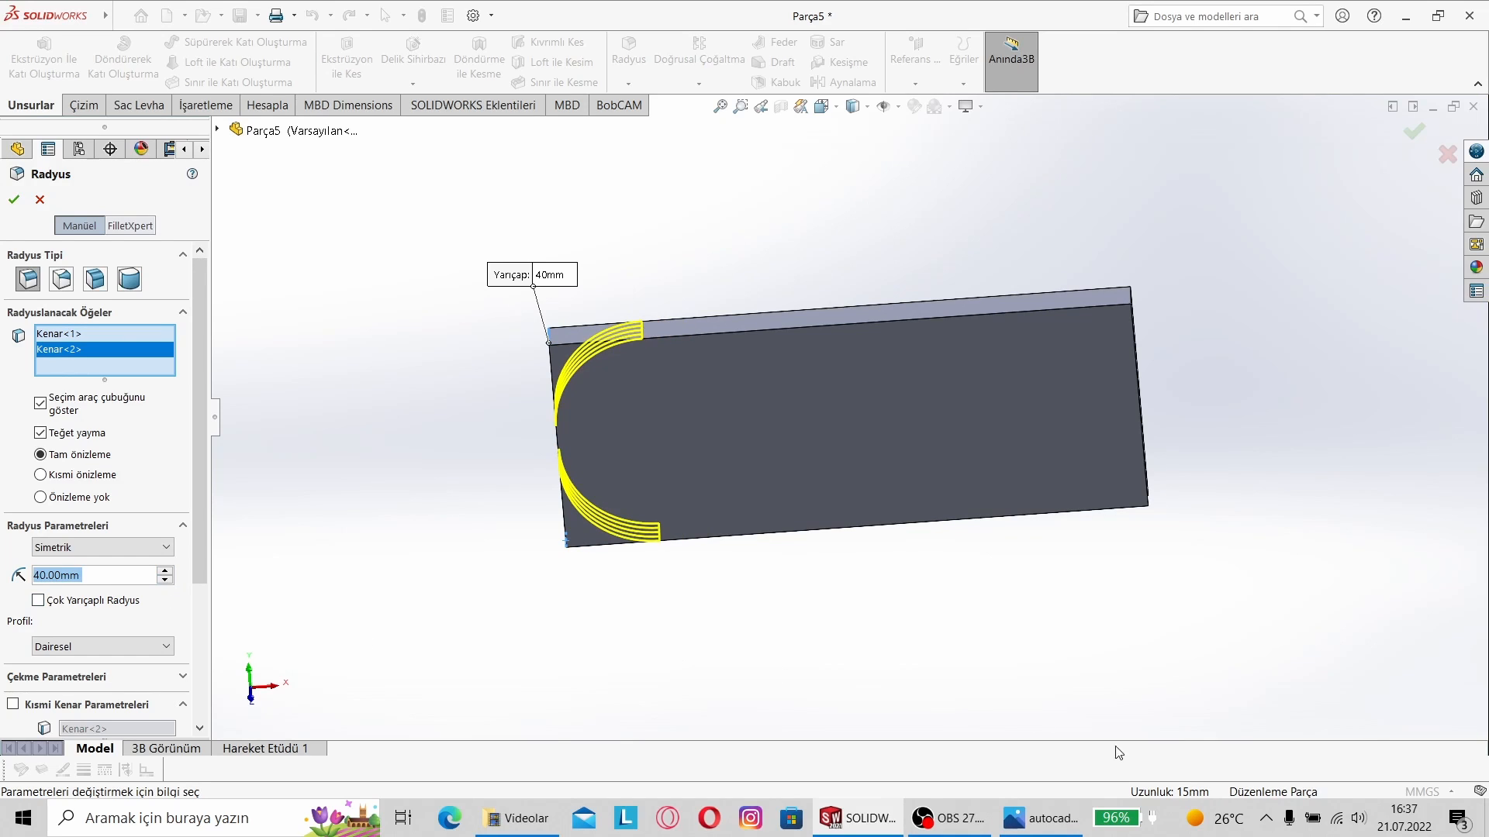
left_click(1033, 825)
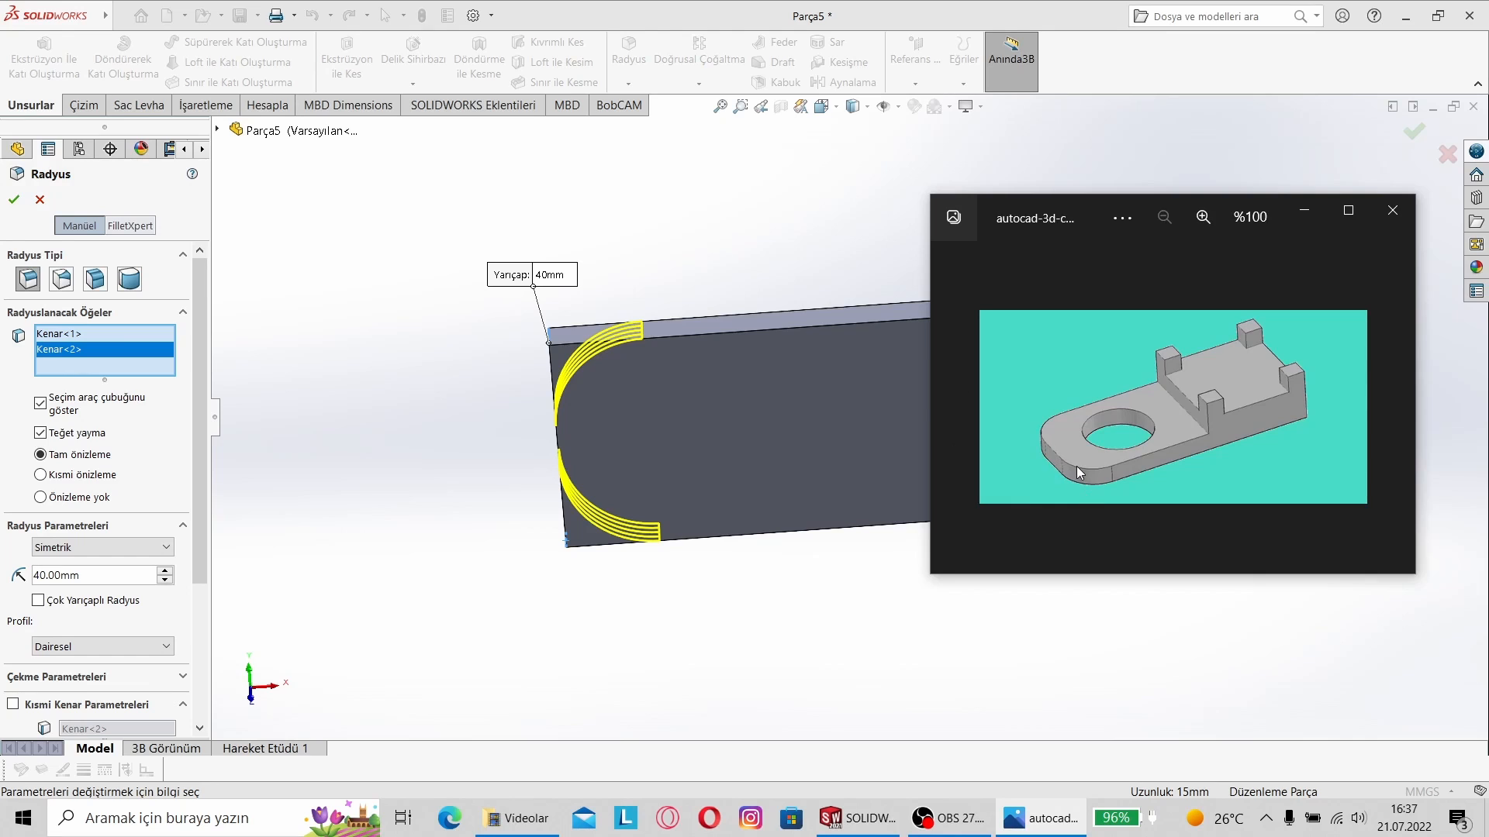
left_click(14, 200)
- Sketch a circle of about 21 mm radius on the plate's front face, centred about 85 mm from the origin toward the rounded end
middle_click_drag(445, 435, 1083, 701)
key("alt+Tab")
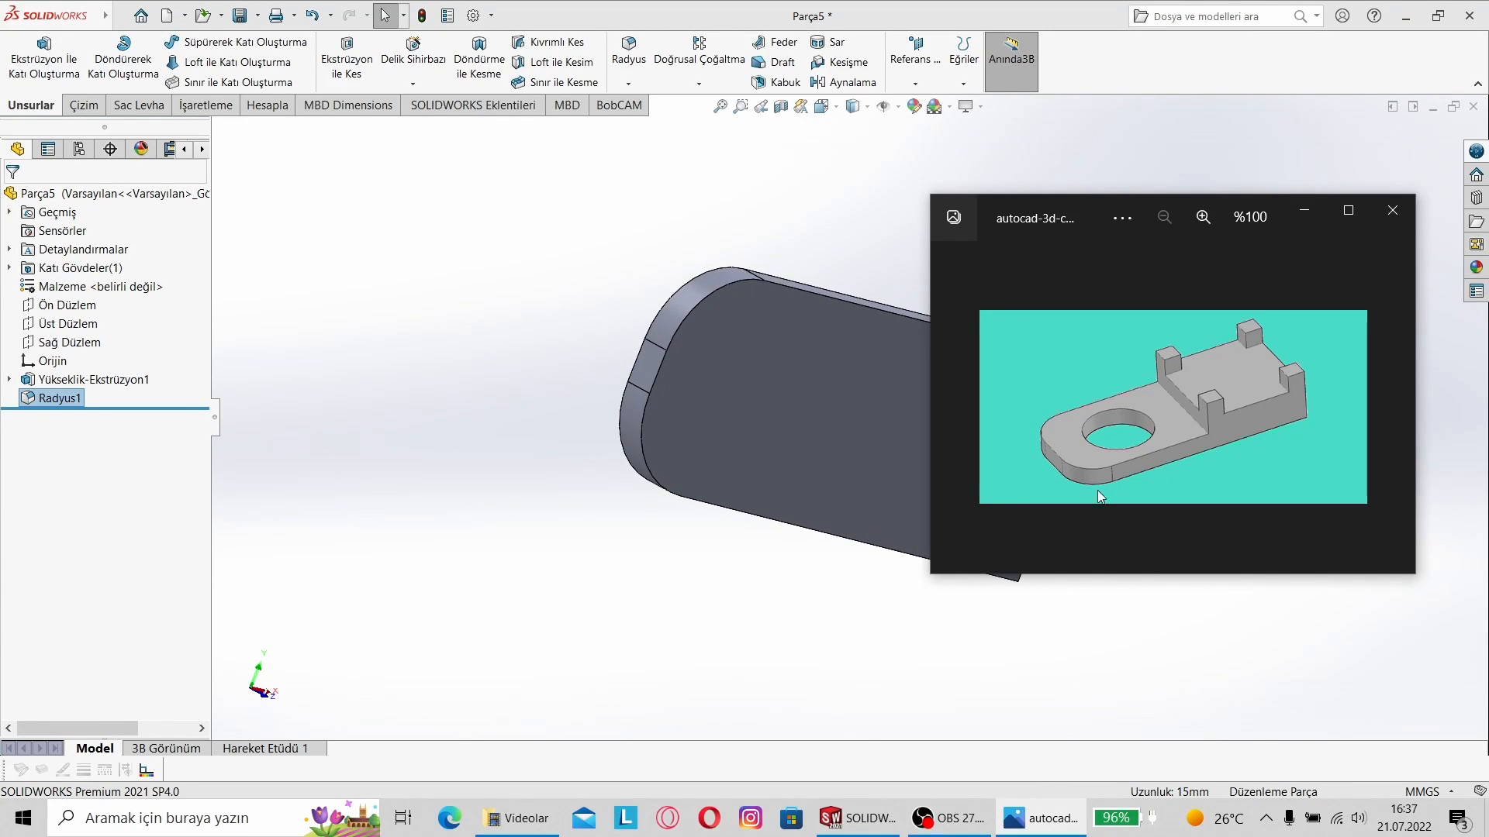
right_click(811, 439)
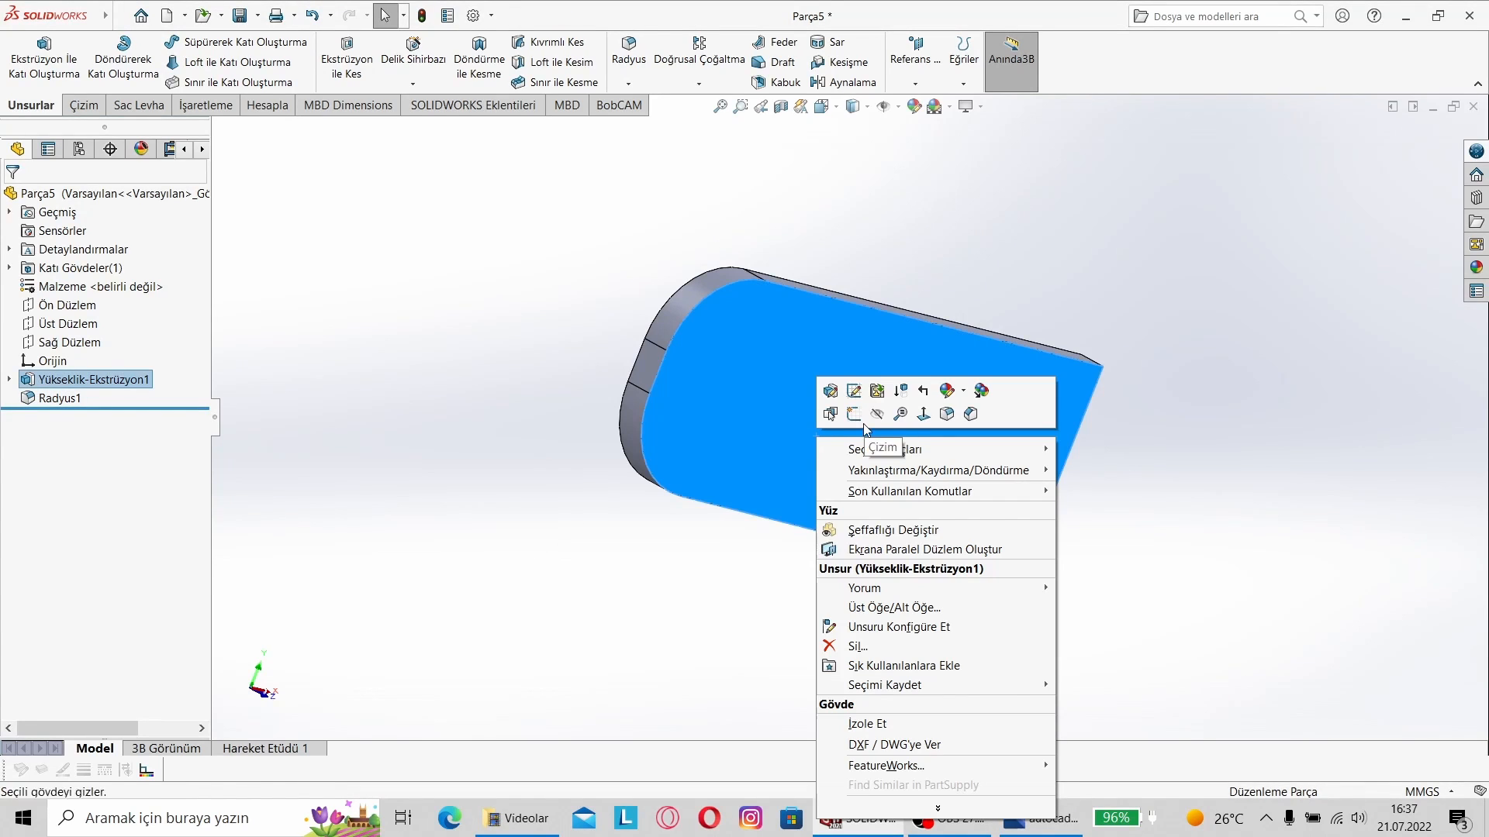
left_click(854, 415)
left_click(184, 41)
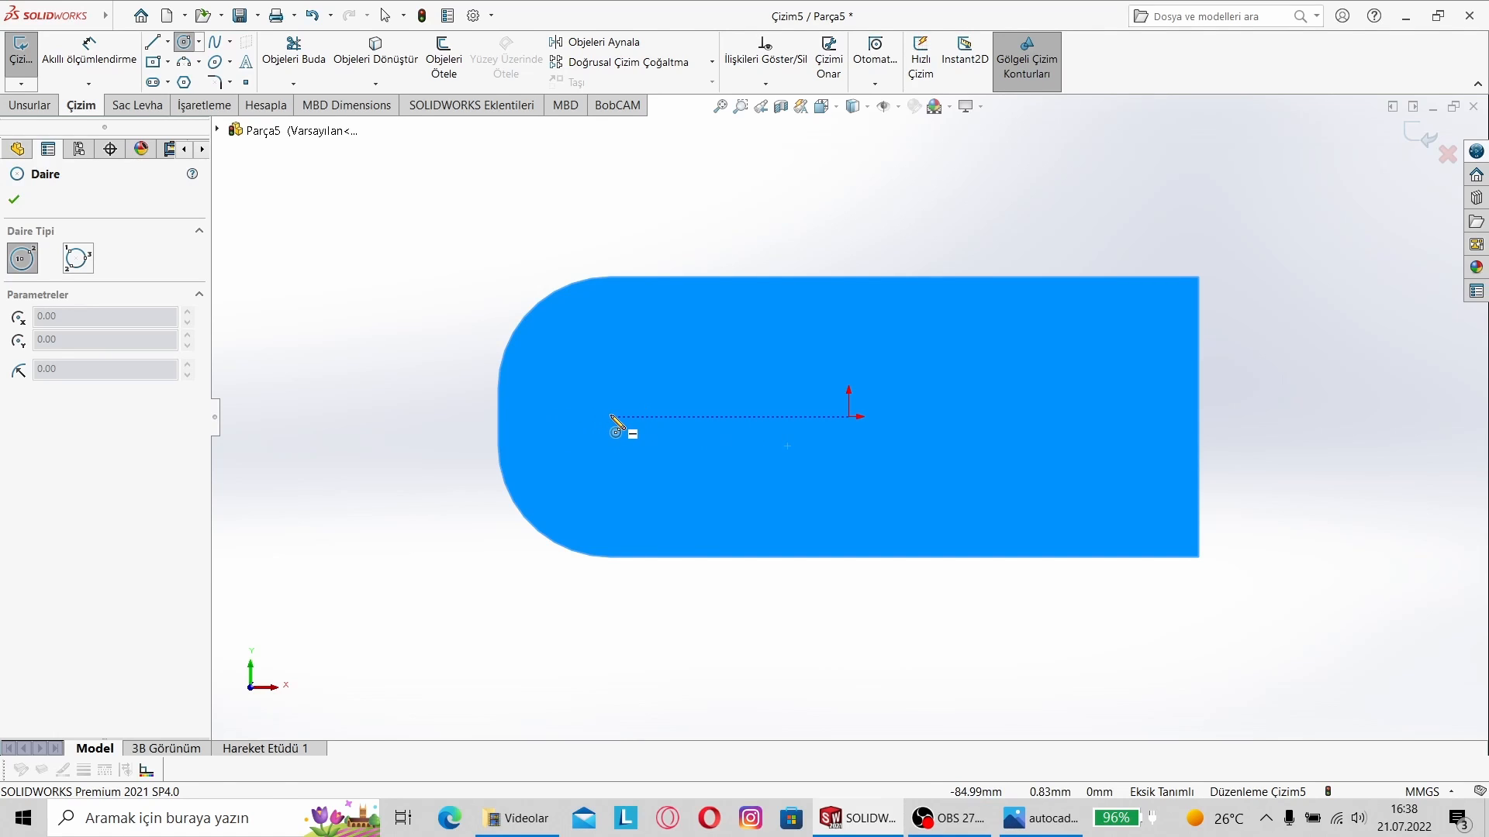
left_click(611, 417)
left_click(665, 397)
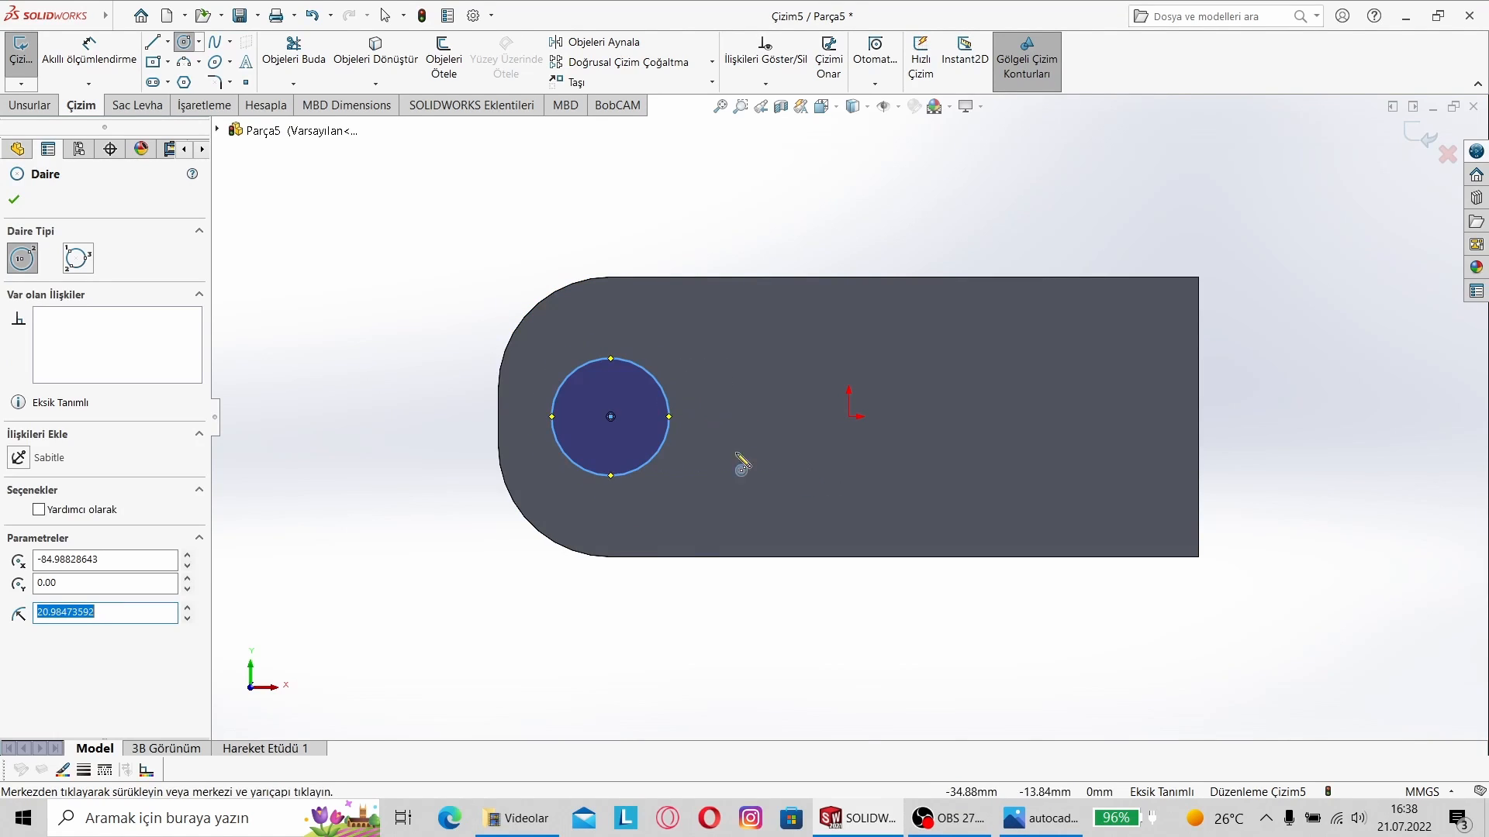
left_click(339, 261)
key("Escape")
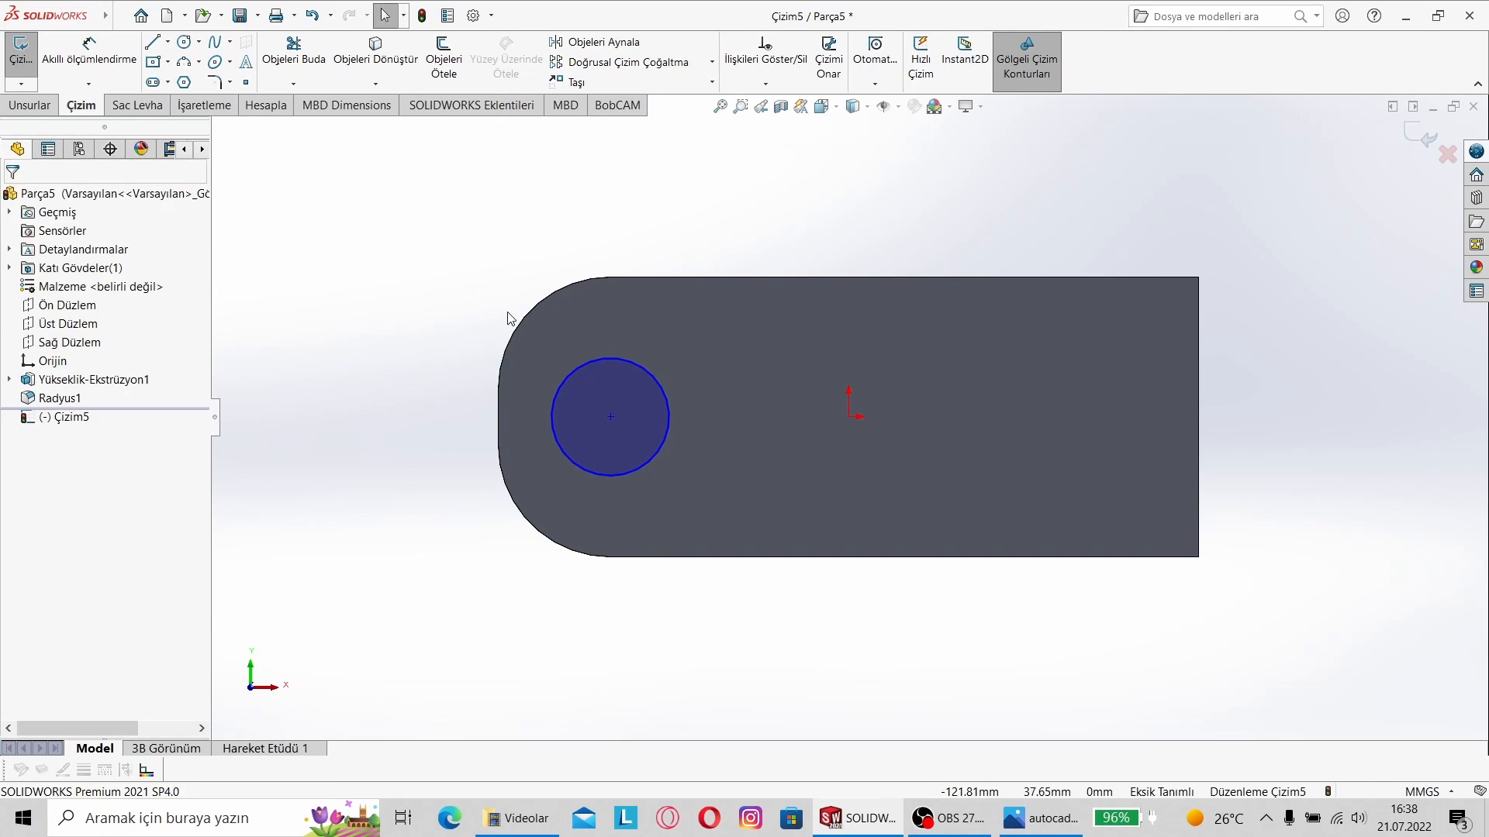
- Move the circle slightly toward the origin and dimension its diameter as 50 mm
left_click(611, 416)
left_click_drag(611, 416, 648, 416)
key("d")
left_click(622, 362)
left_click(636, 233)
type("50")
key("Return")
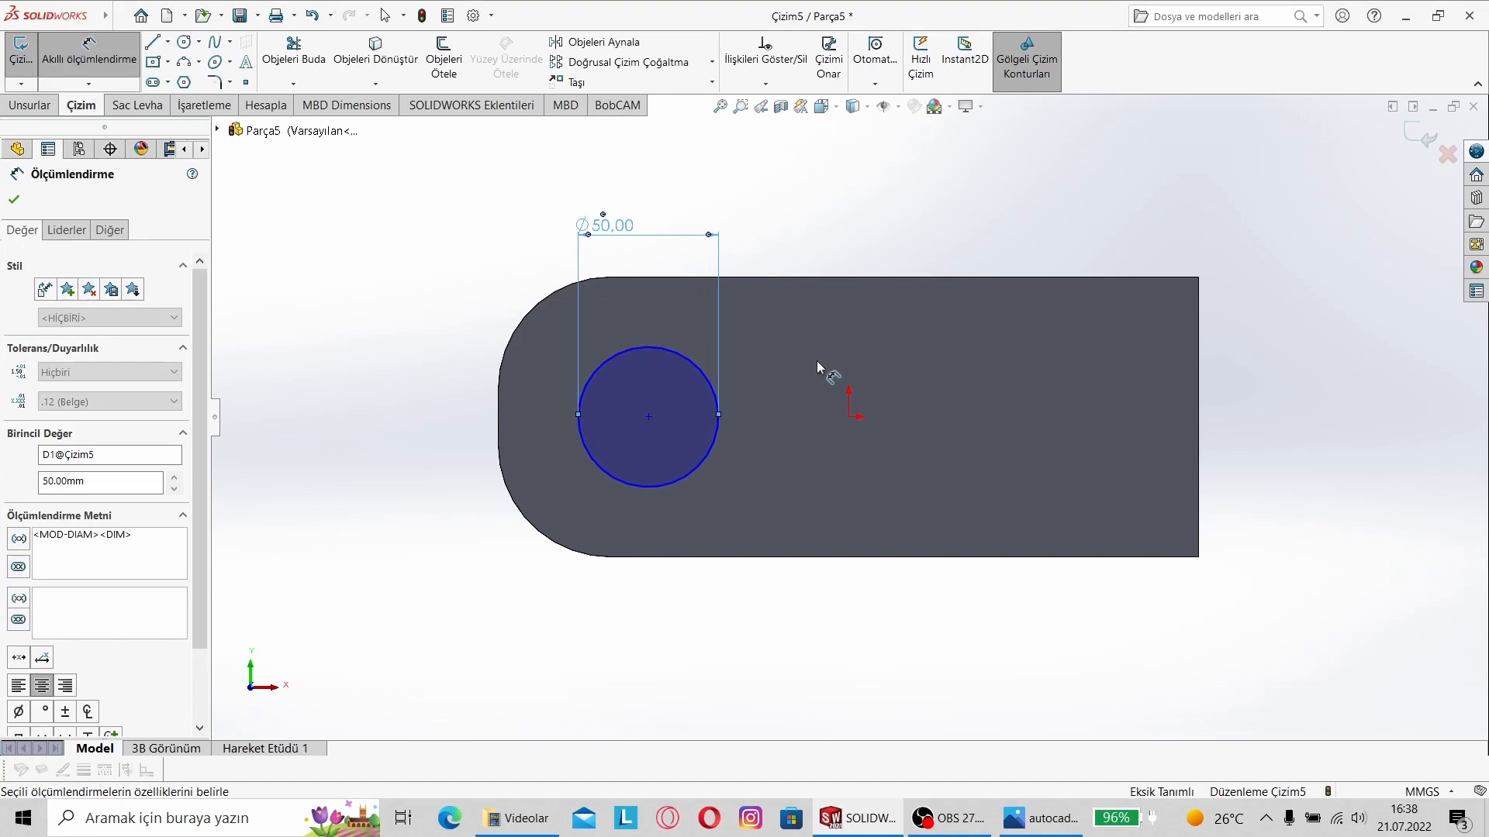
- Set the circle's diameter to 60 mm
left_click(635, 238)
type("60")
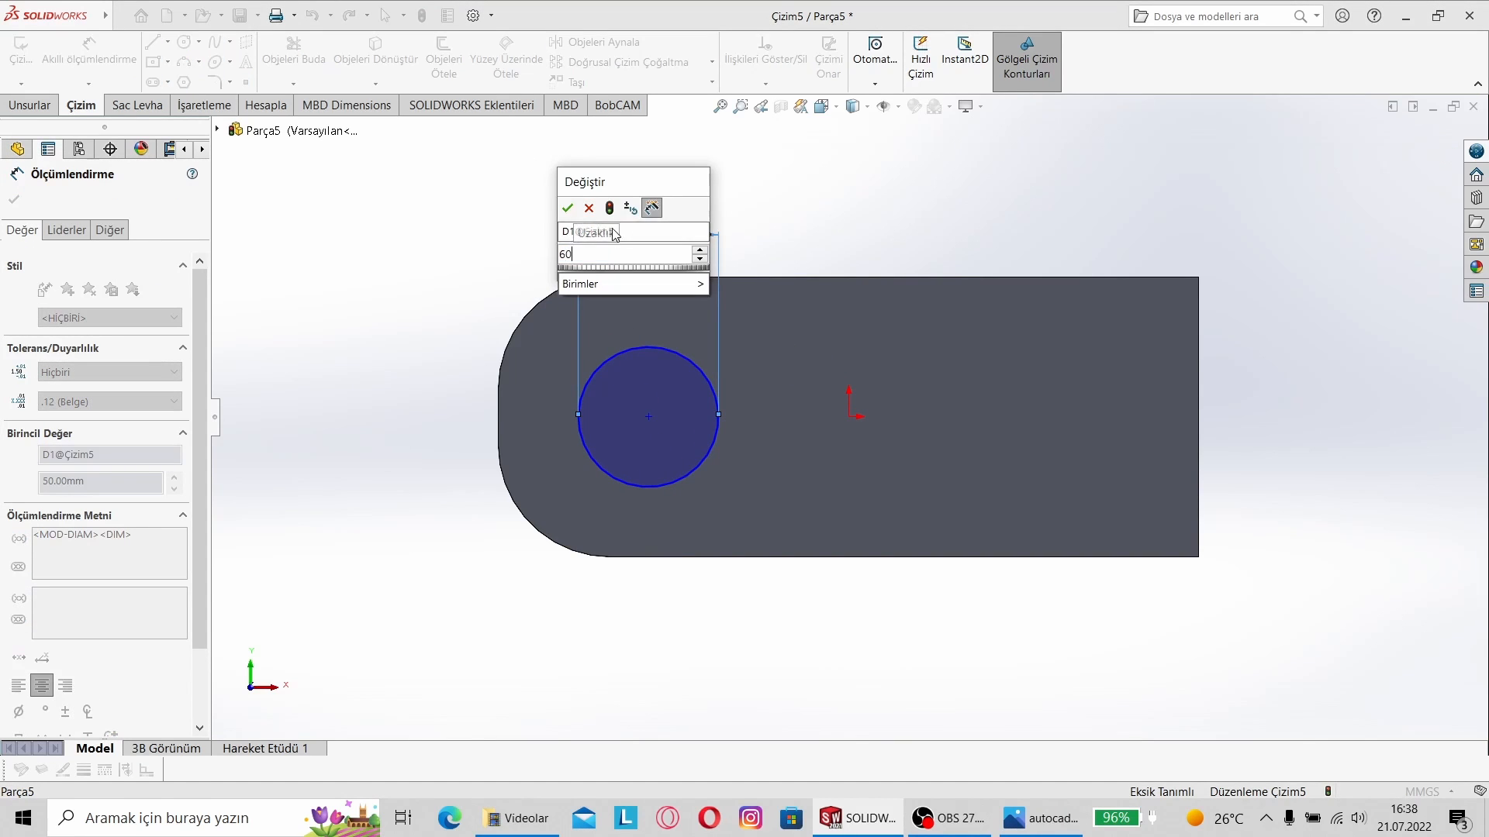
key("Return")
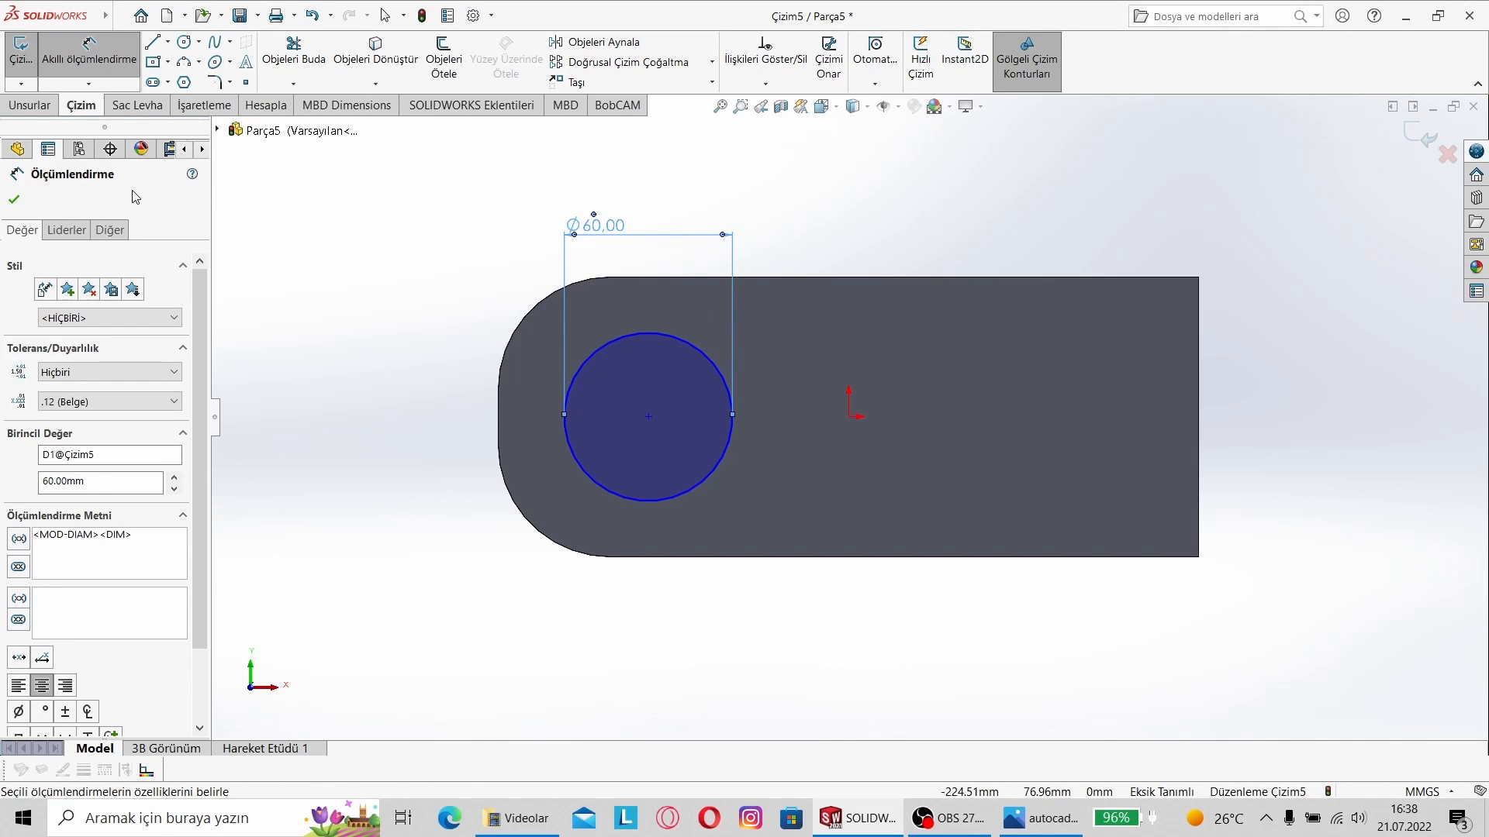
left_click(15, 201)
- Cut-extrude the circle 15 mm deep to make a hole through the plate
left_click(30, 104)
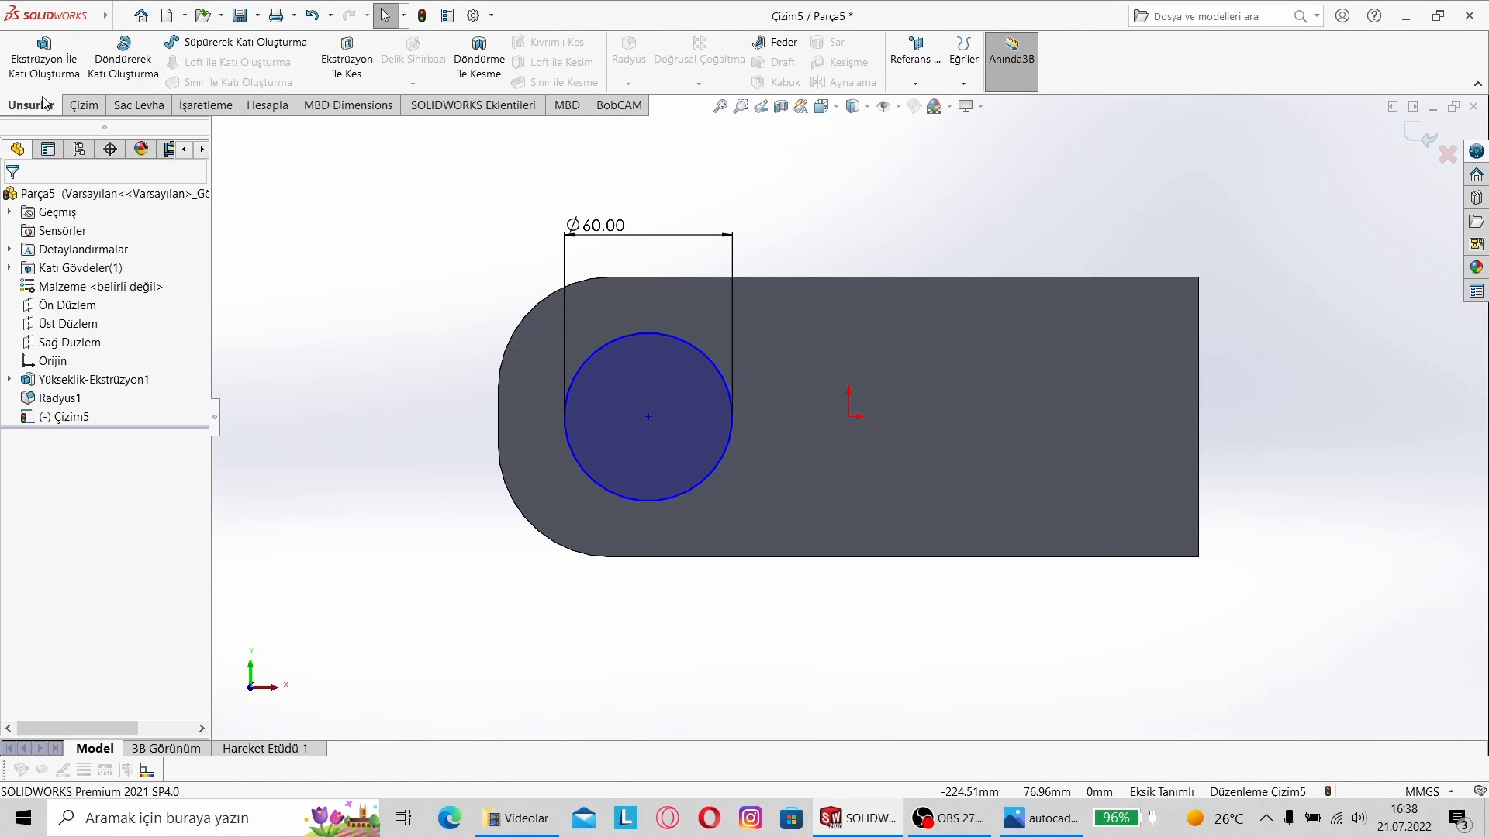
left_click(346, 58)
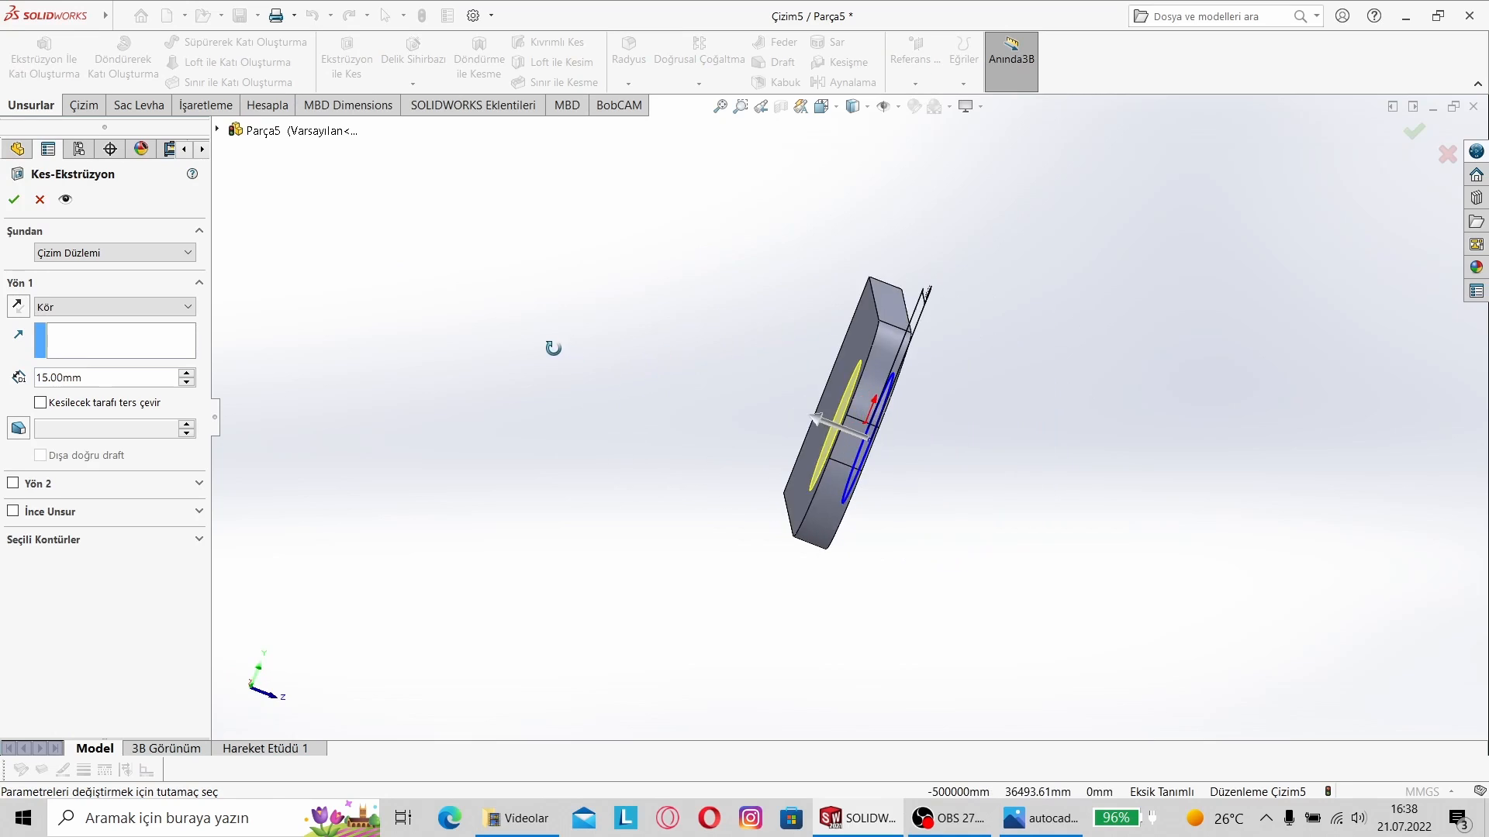
left_click(14, 199)
middle_click_drag(584, 269, 778, 360)
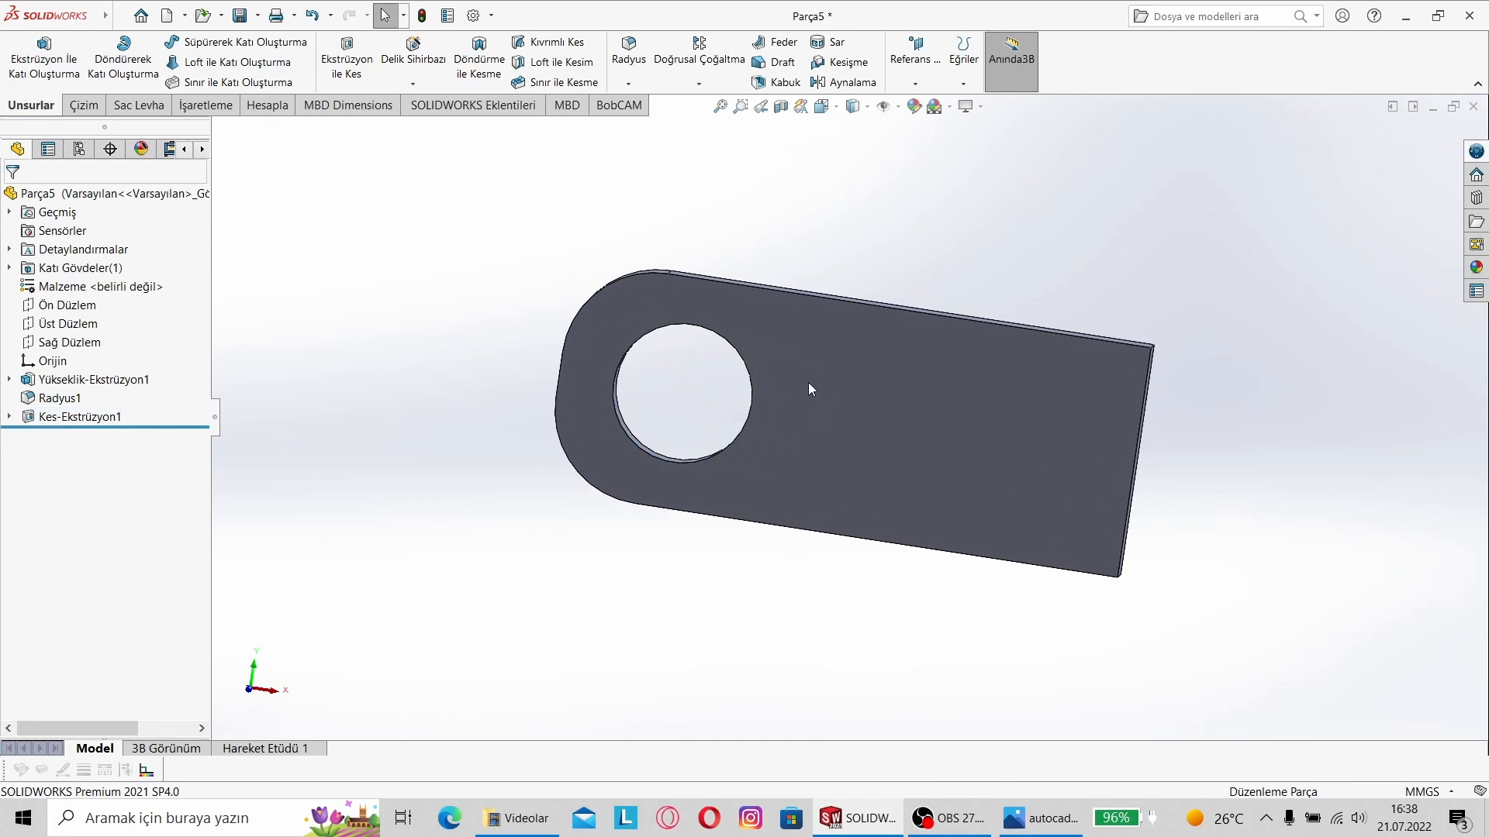
- Compare the plate with the bracket reference image
left_click(1041, 818)
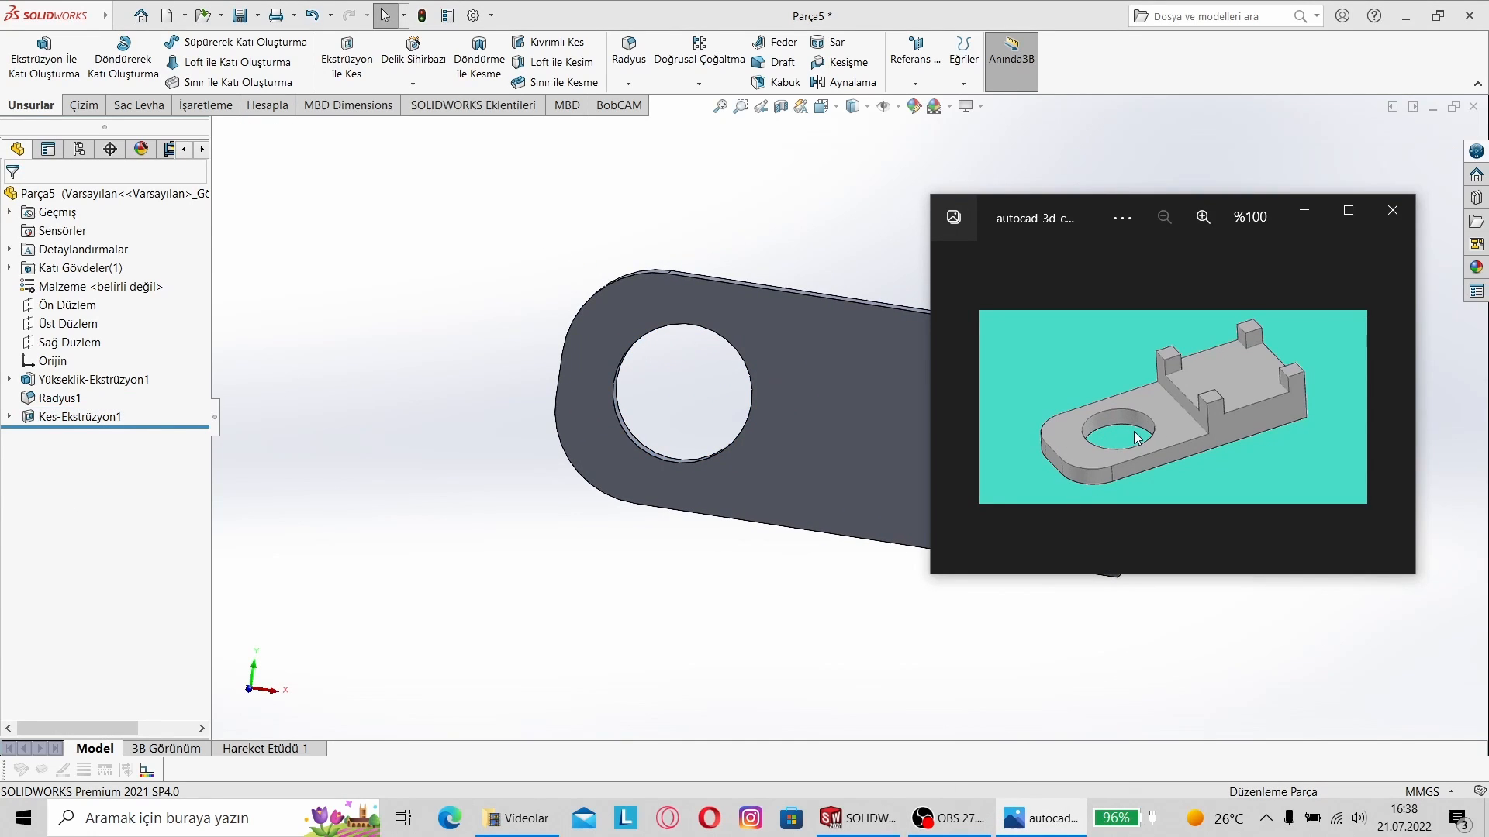
left_click(1304, 210)
right_click(1017, 392)
left_click(1049, 411)
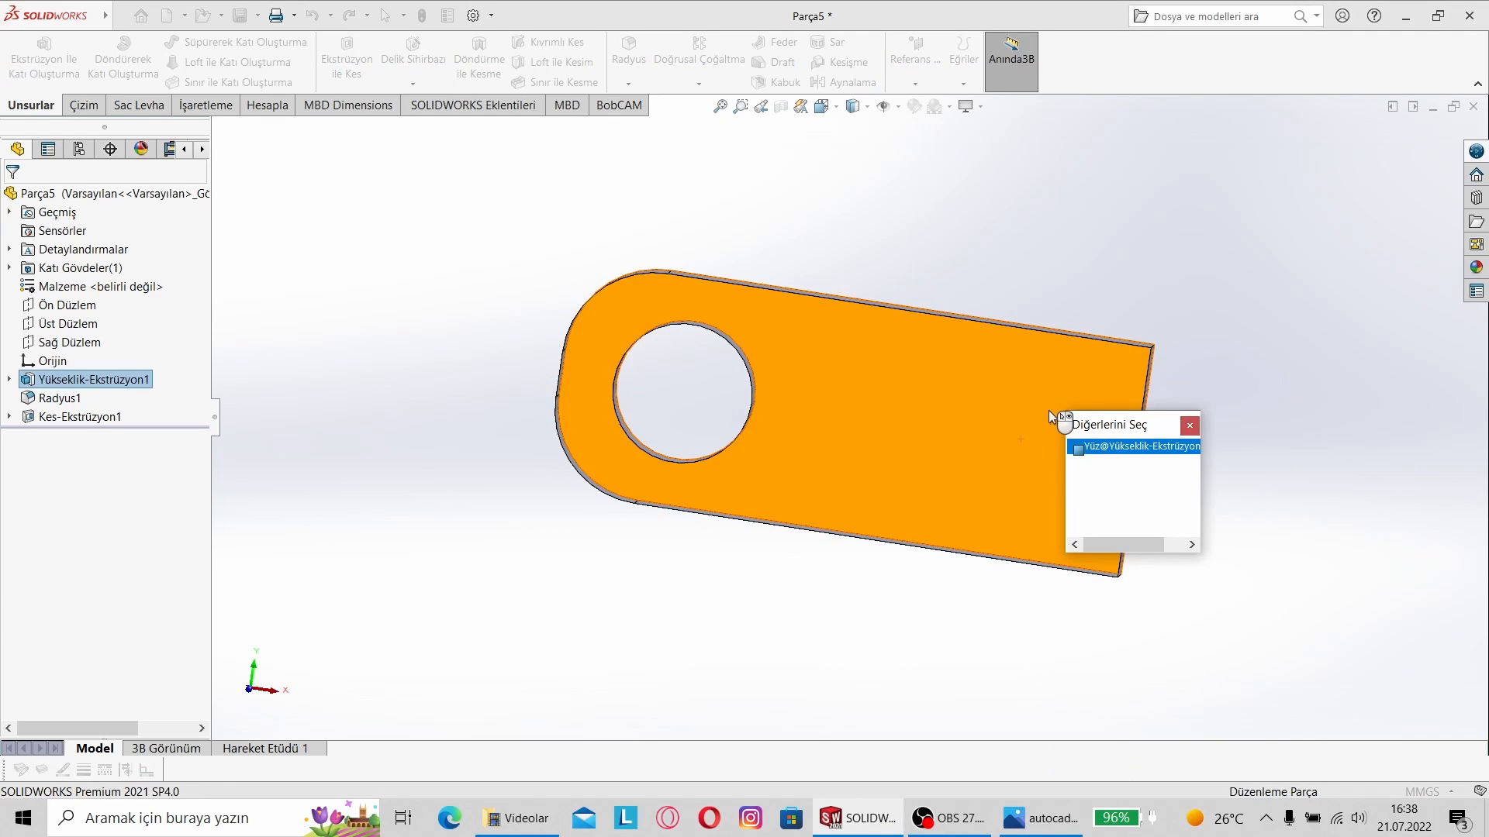
left_click(1194, 425)
- Sketch a rectangular strip about 13 mm wide across the full width of the plate's front face, flush with the straight end
right_click(1072, 411)
left_click(1229, 366)
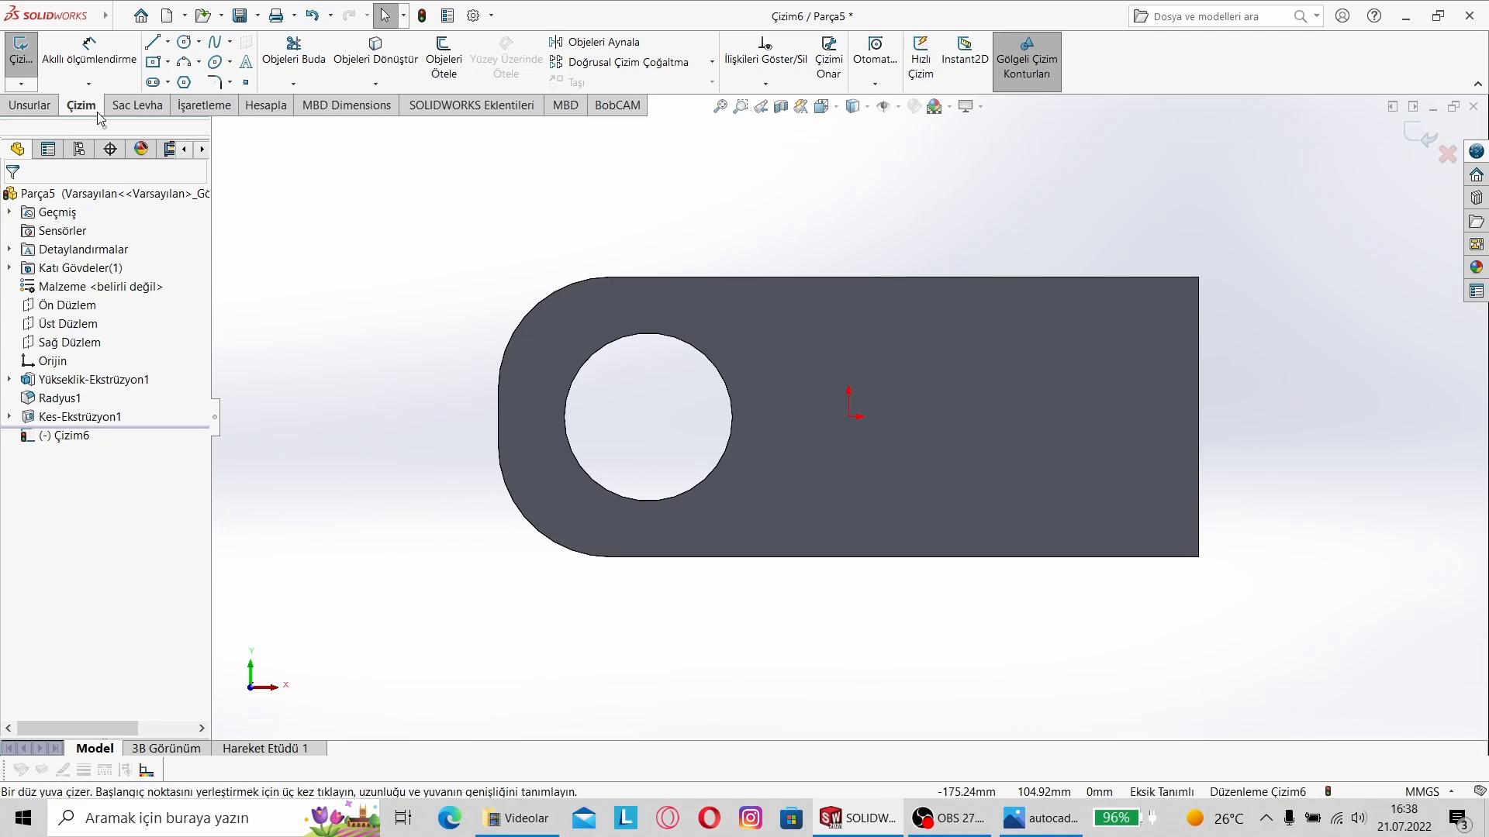
left_click(153, 61)
left_click(167, 62)
left_click(217, 80)
left_click(1199, 277)
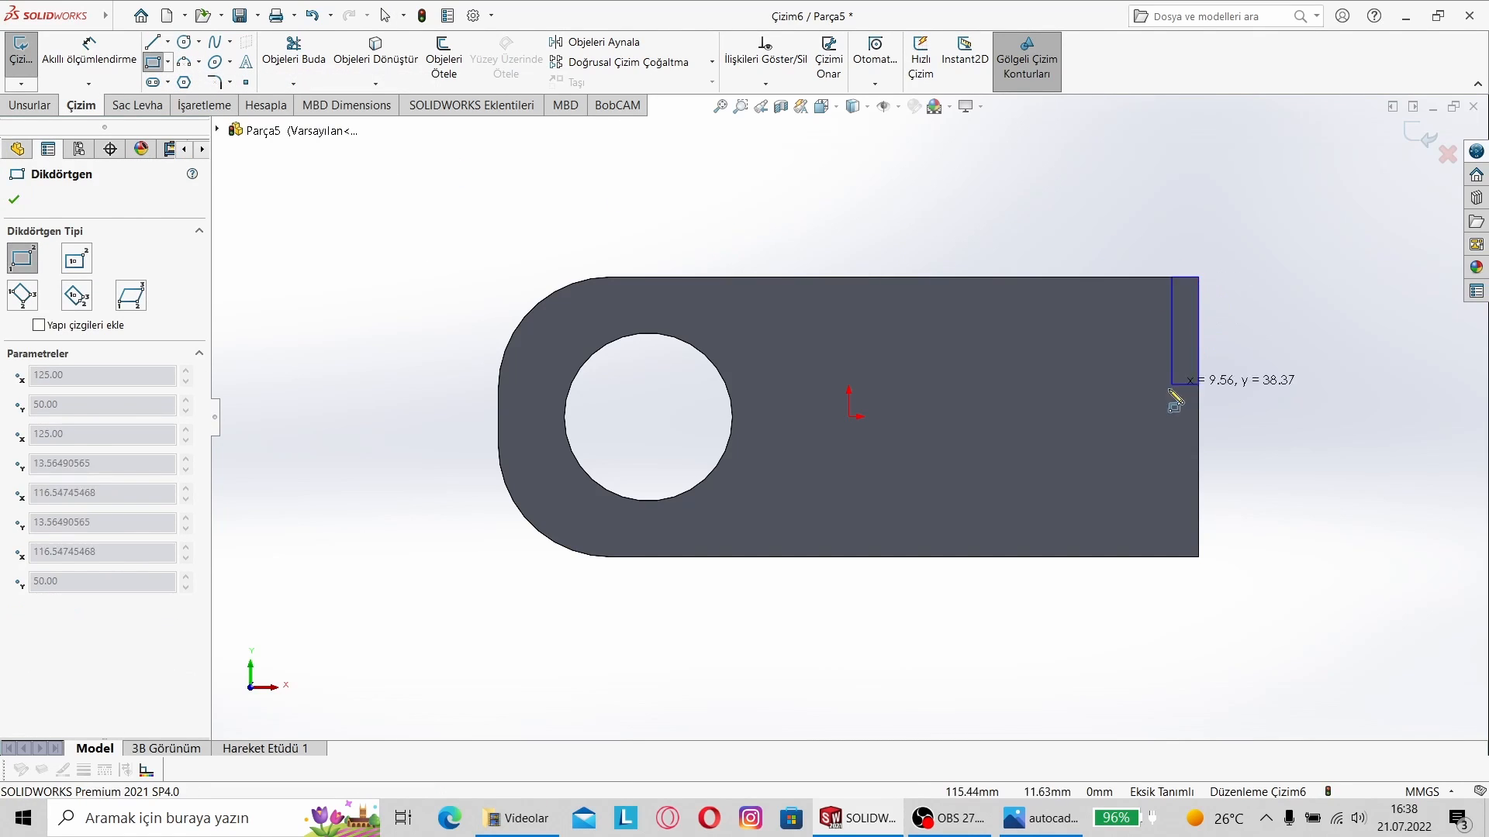
left_click(1162, 556)
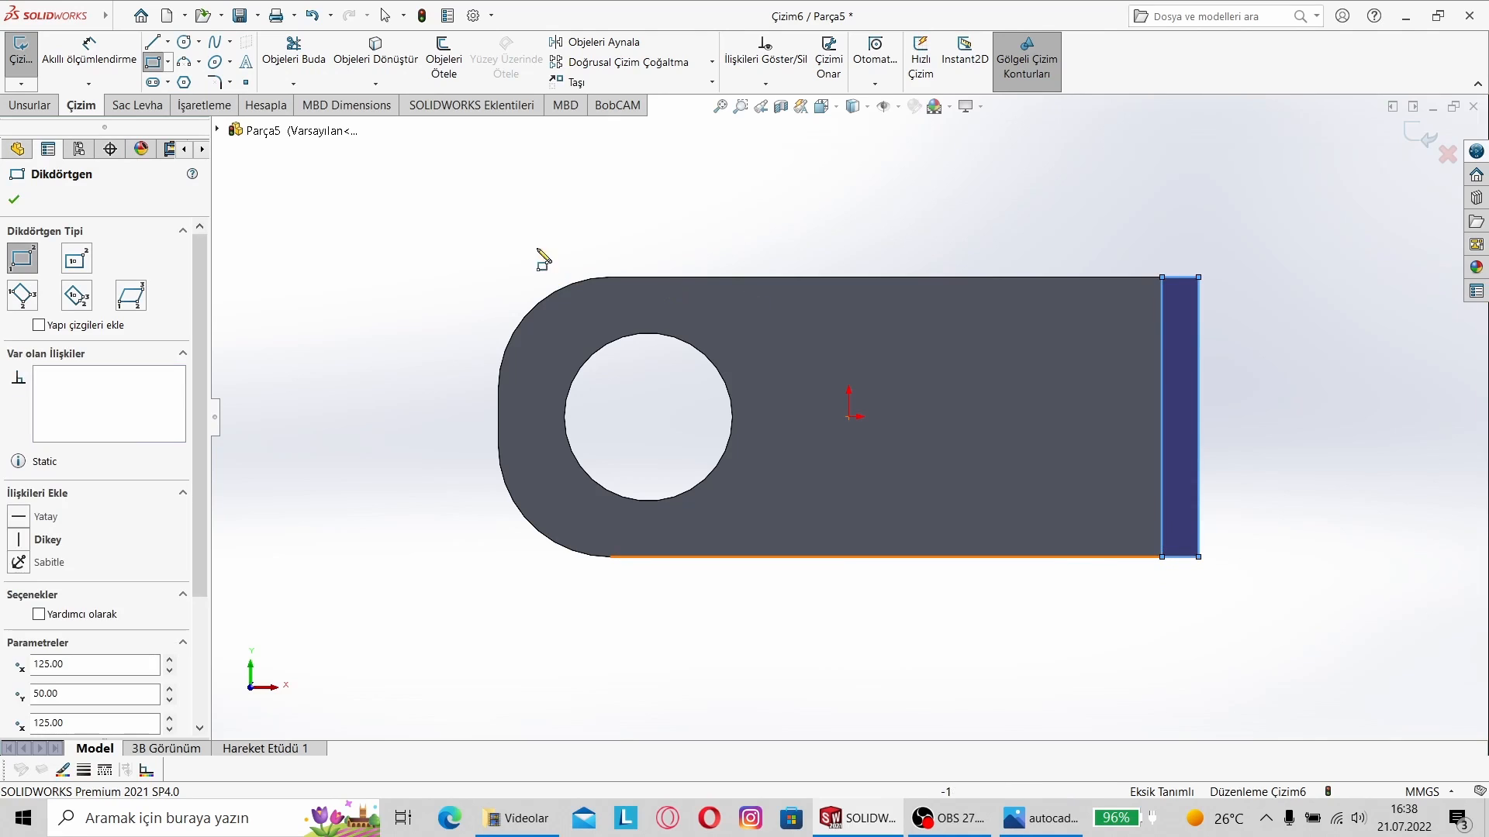
left_click(13, 201)
- Cut-extrude the strip 15 mm deep to shorten the plate's straight end
left_click(29, 104)
left_click(347, 58)
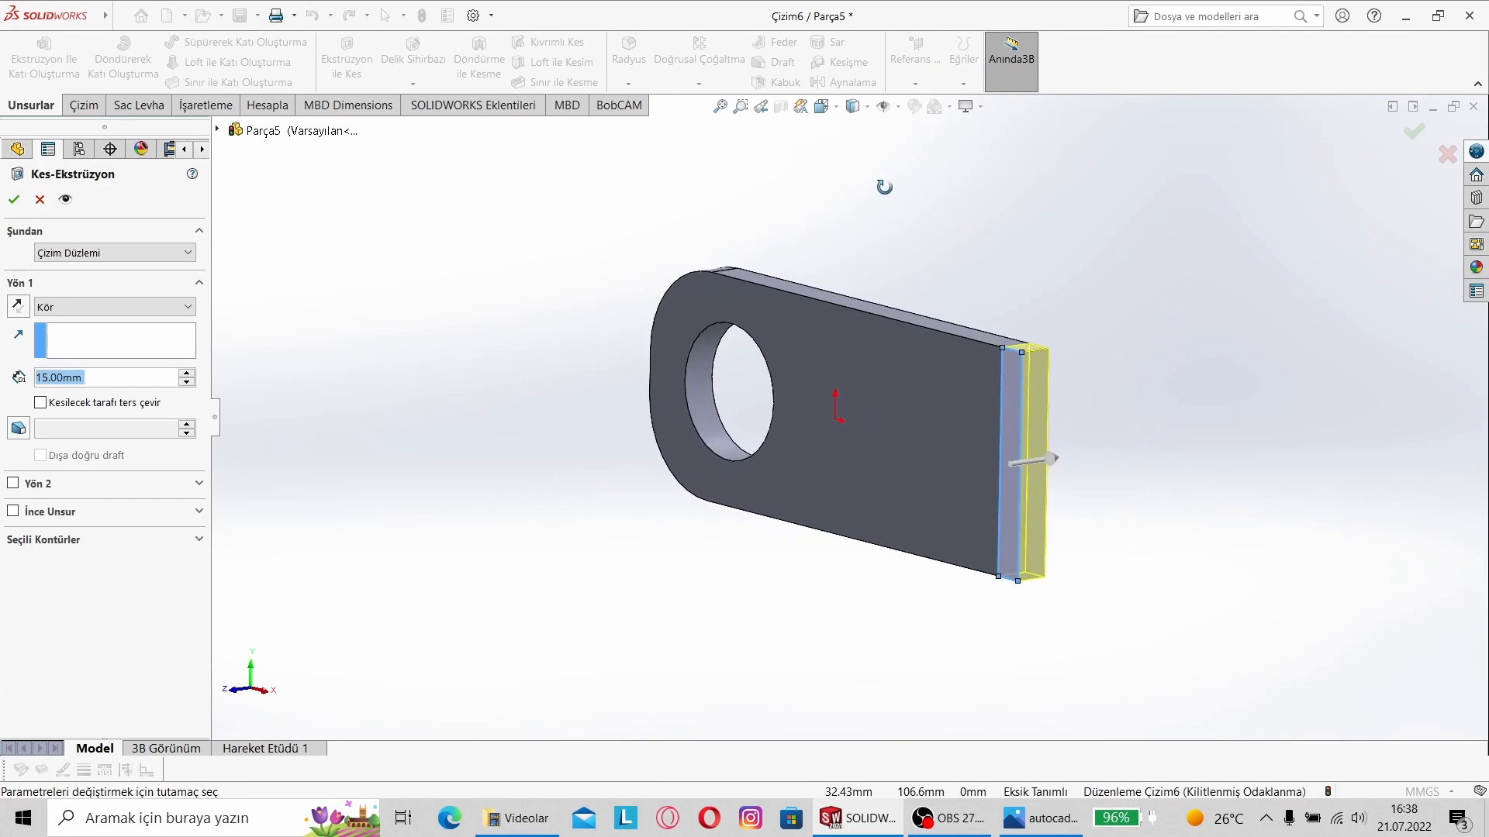
key("Return")
- Sketch a rectangle about 116 by 100 mm on the plate's front face, from the straight end toward the hole, and check the reference image
right_click(948, 408)
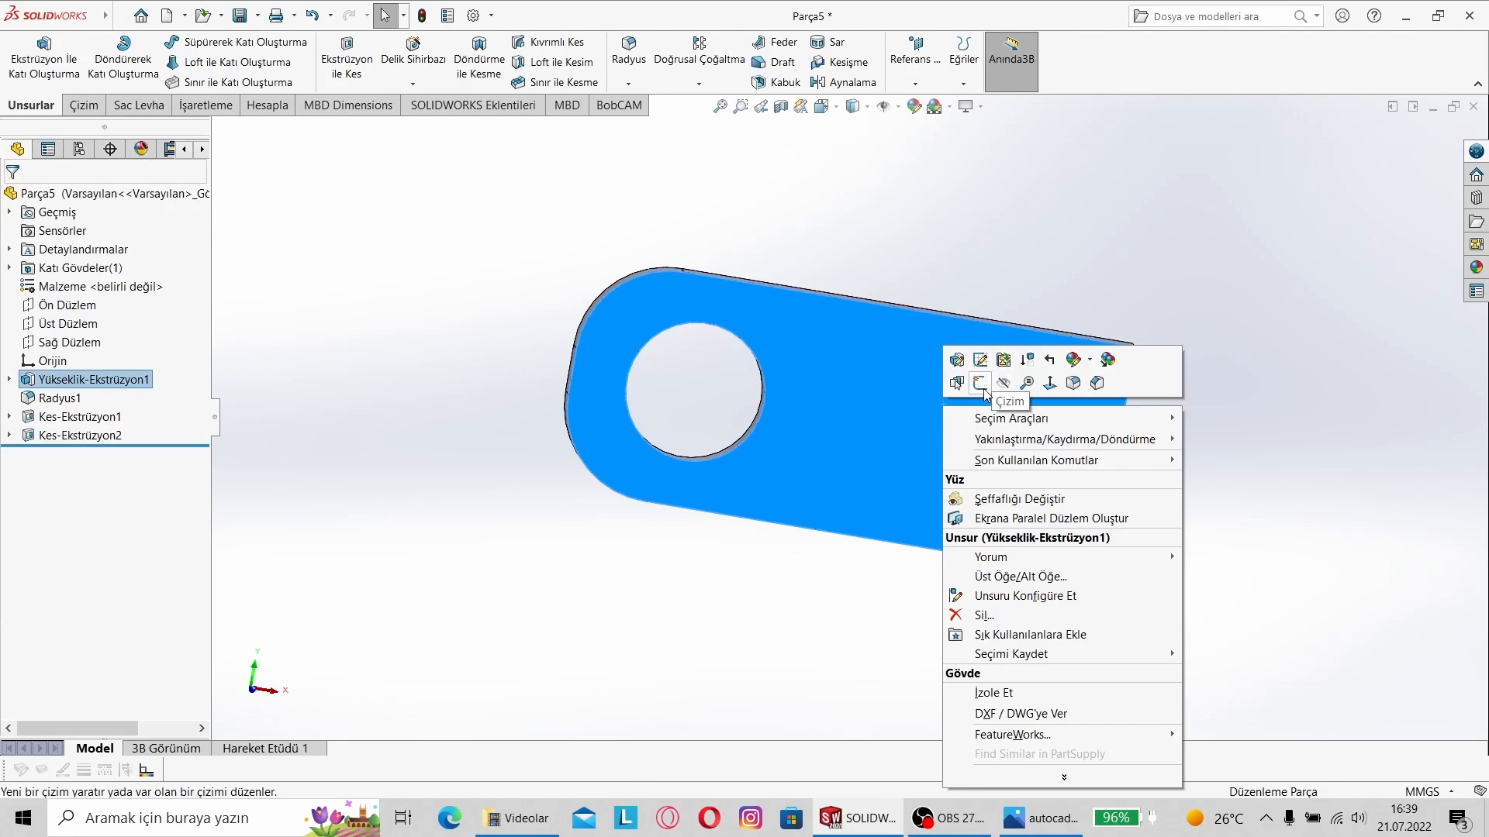
left_click(982, 384)
left_click(163, 64)
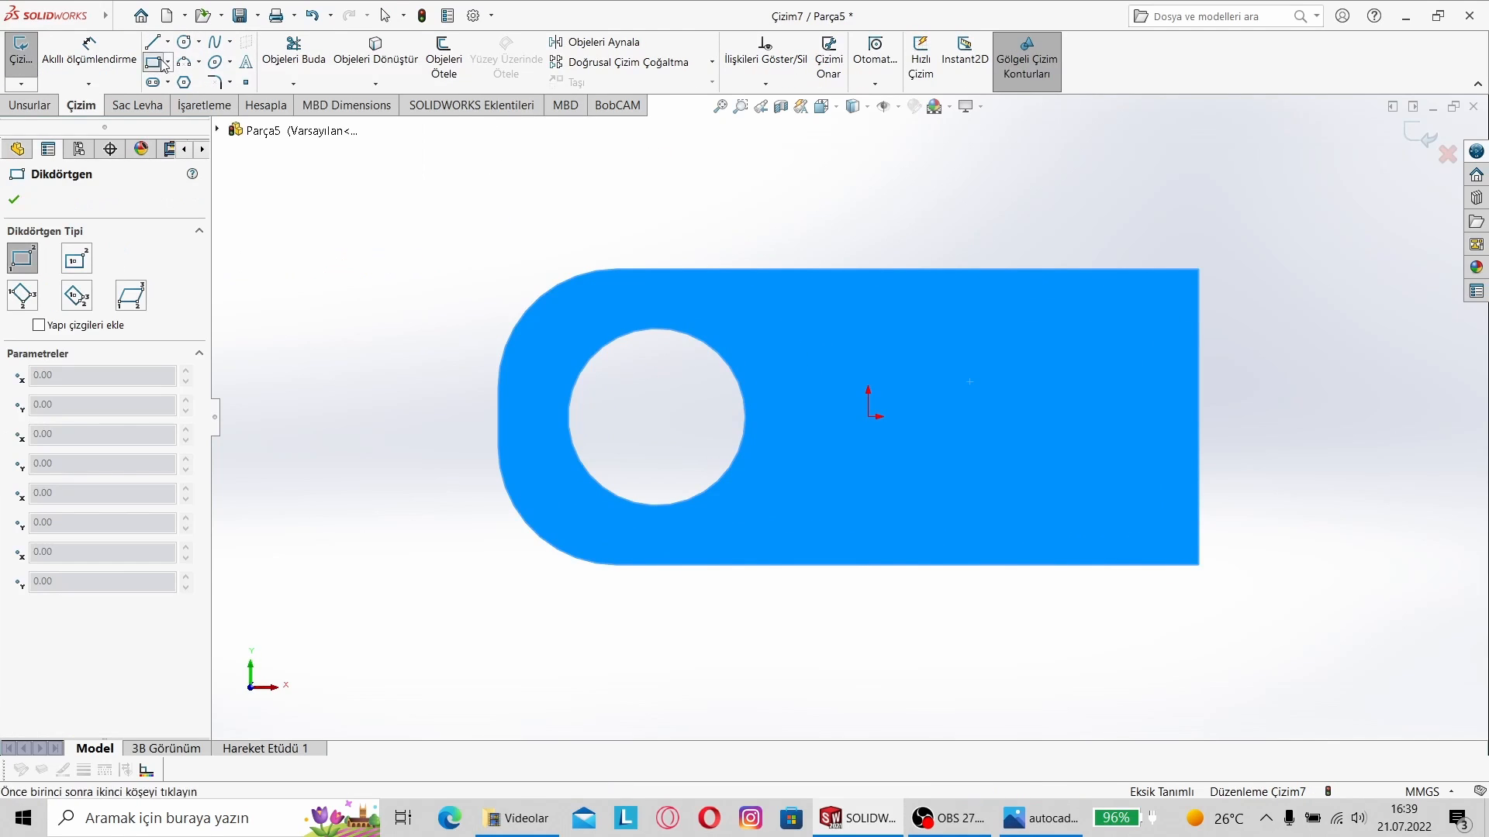
left_click(1199, 269)
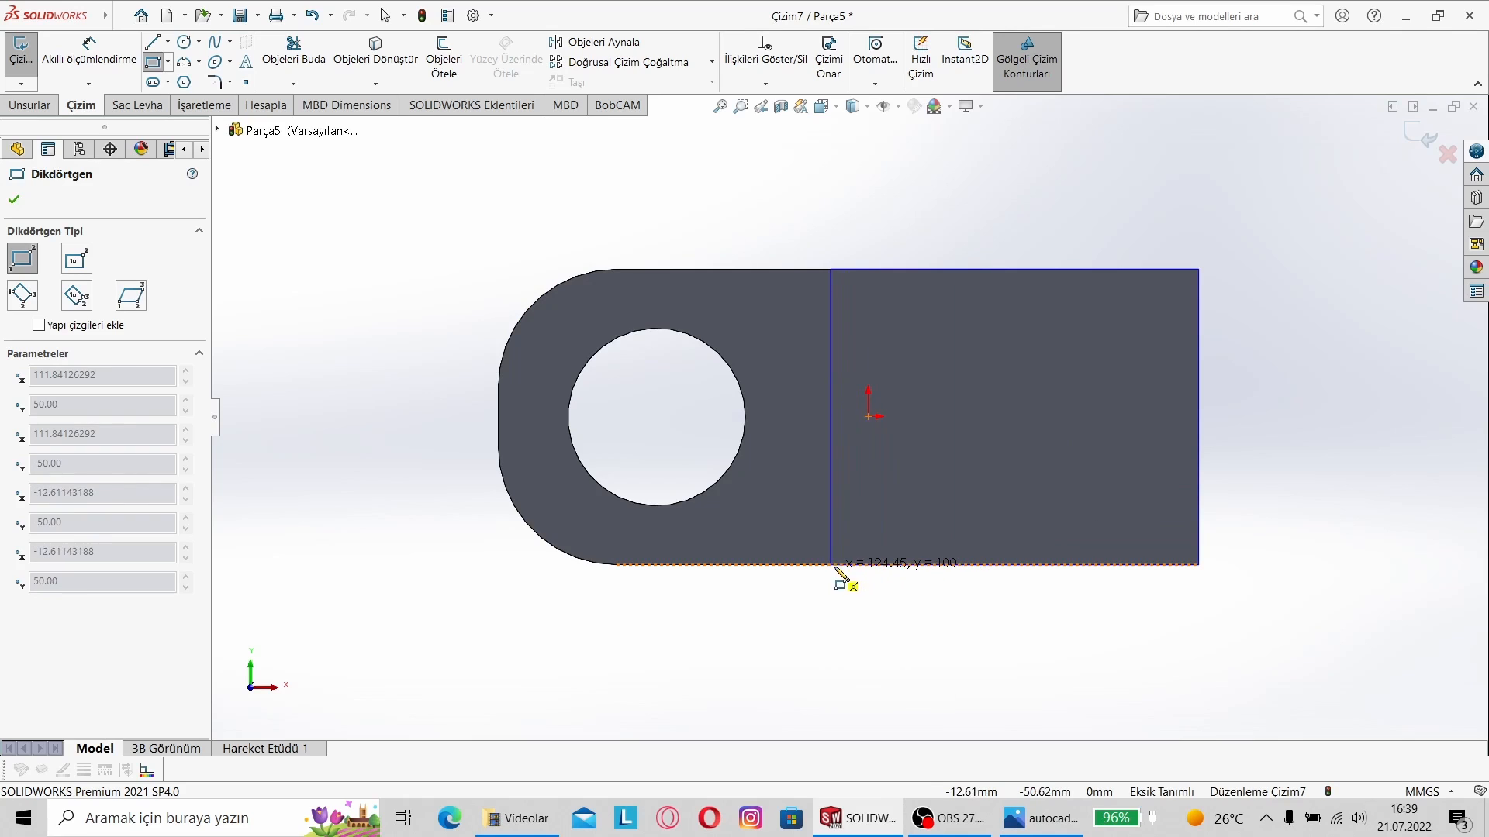
left_click(857, 567)
left_click(1026, 820)
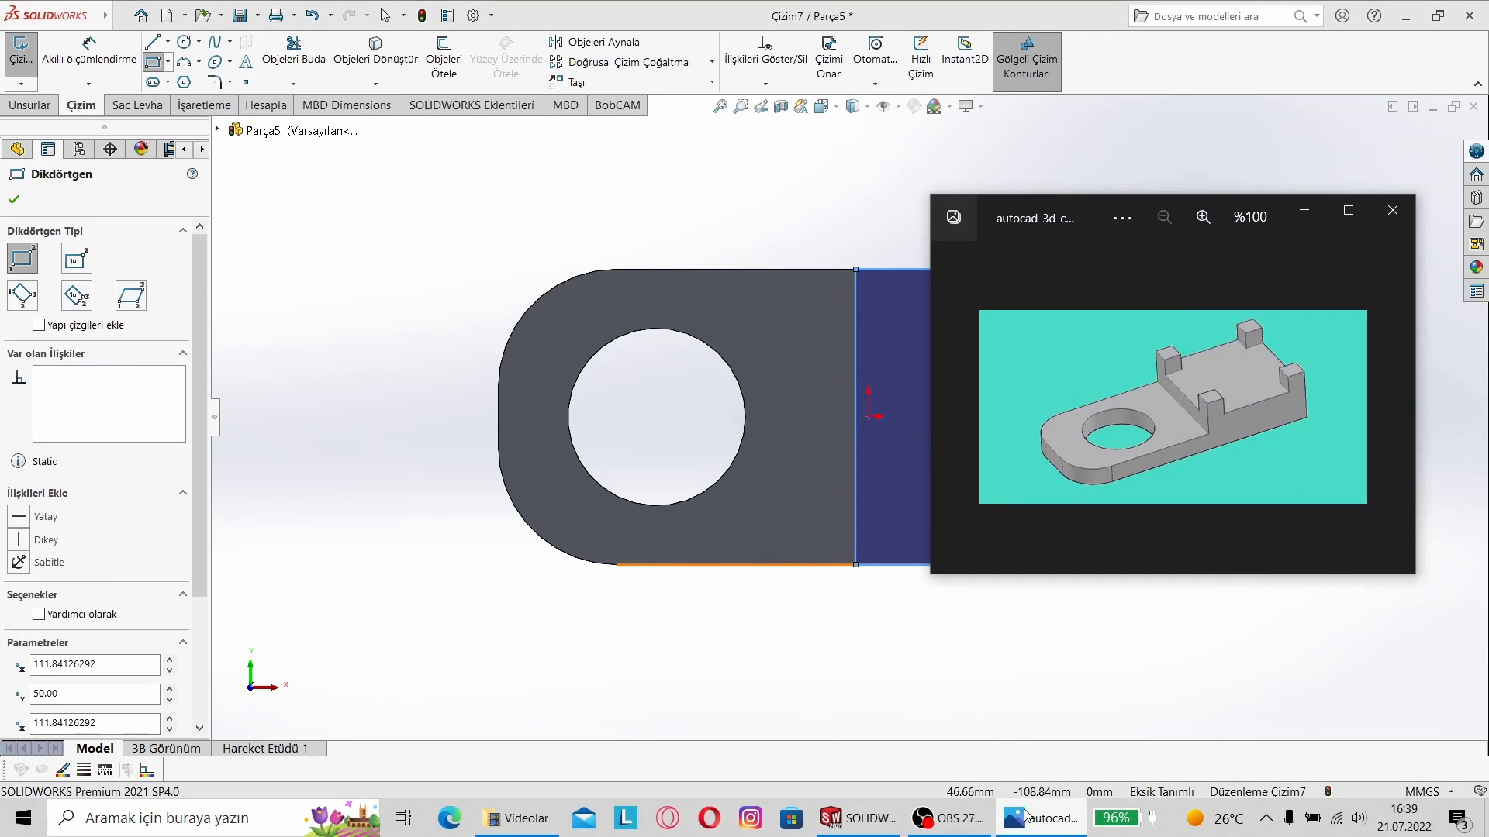
left_click(1121, 671)
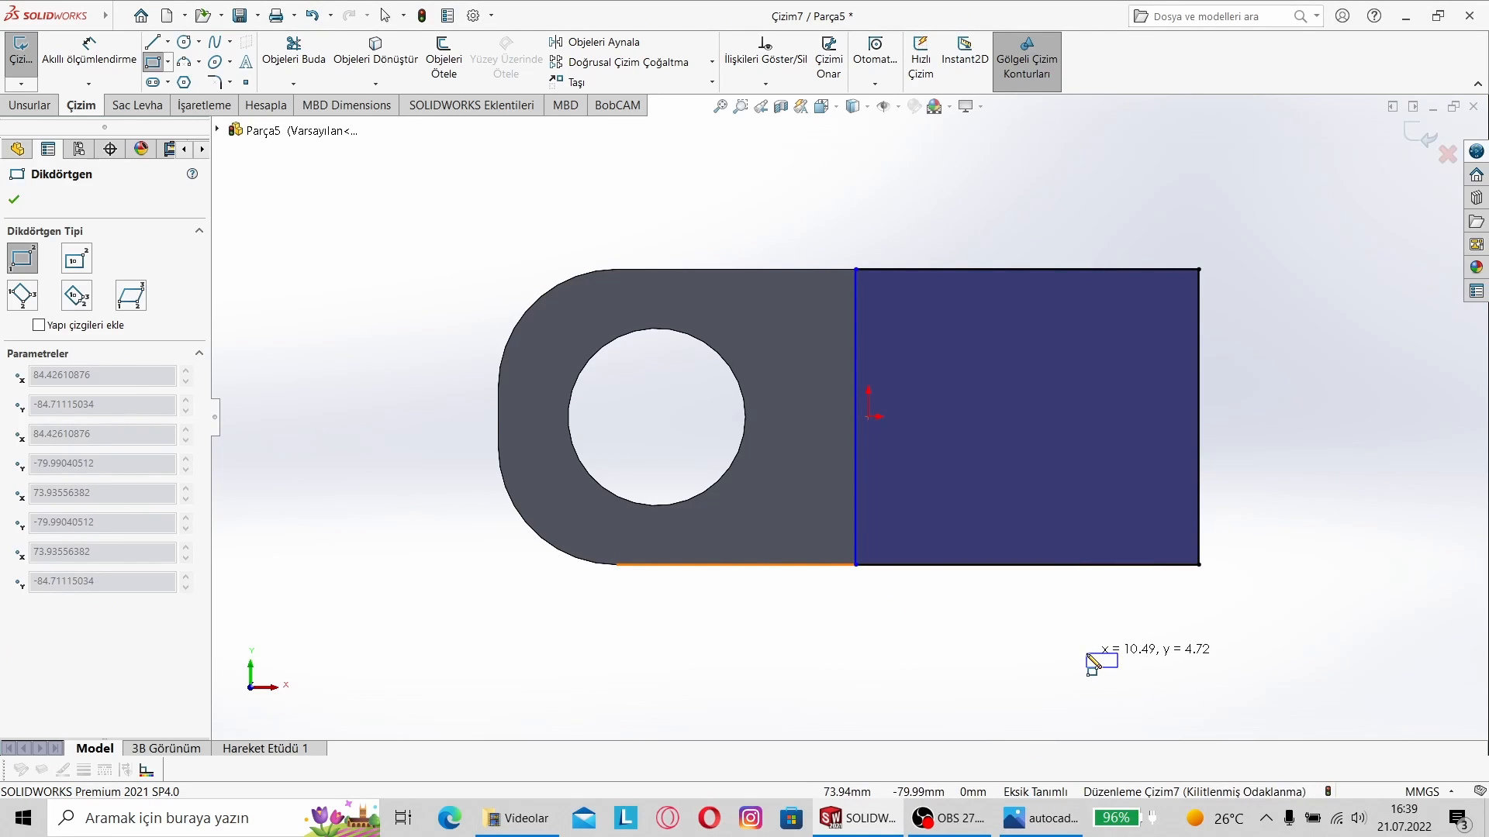
key("Escape")
- Extrude the rectangle 15 mm outward as a raised block merged with the plate, comparing it with the reference image
left_click(29, 105)
left_click(44, 60)
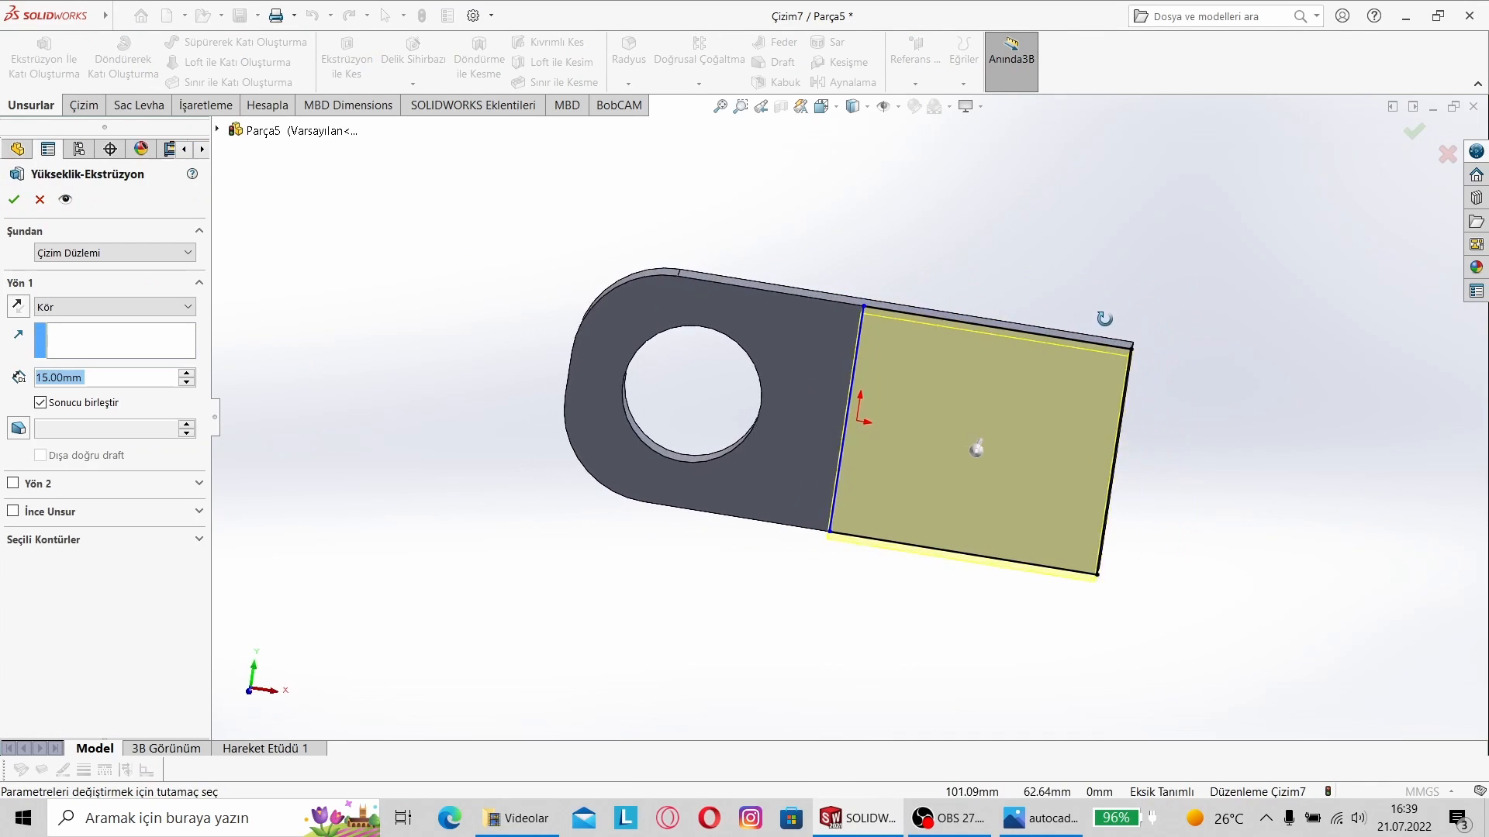
left_click(1035, 818)
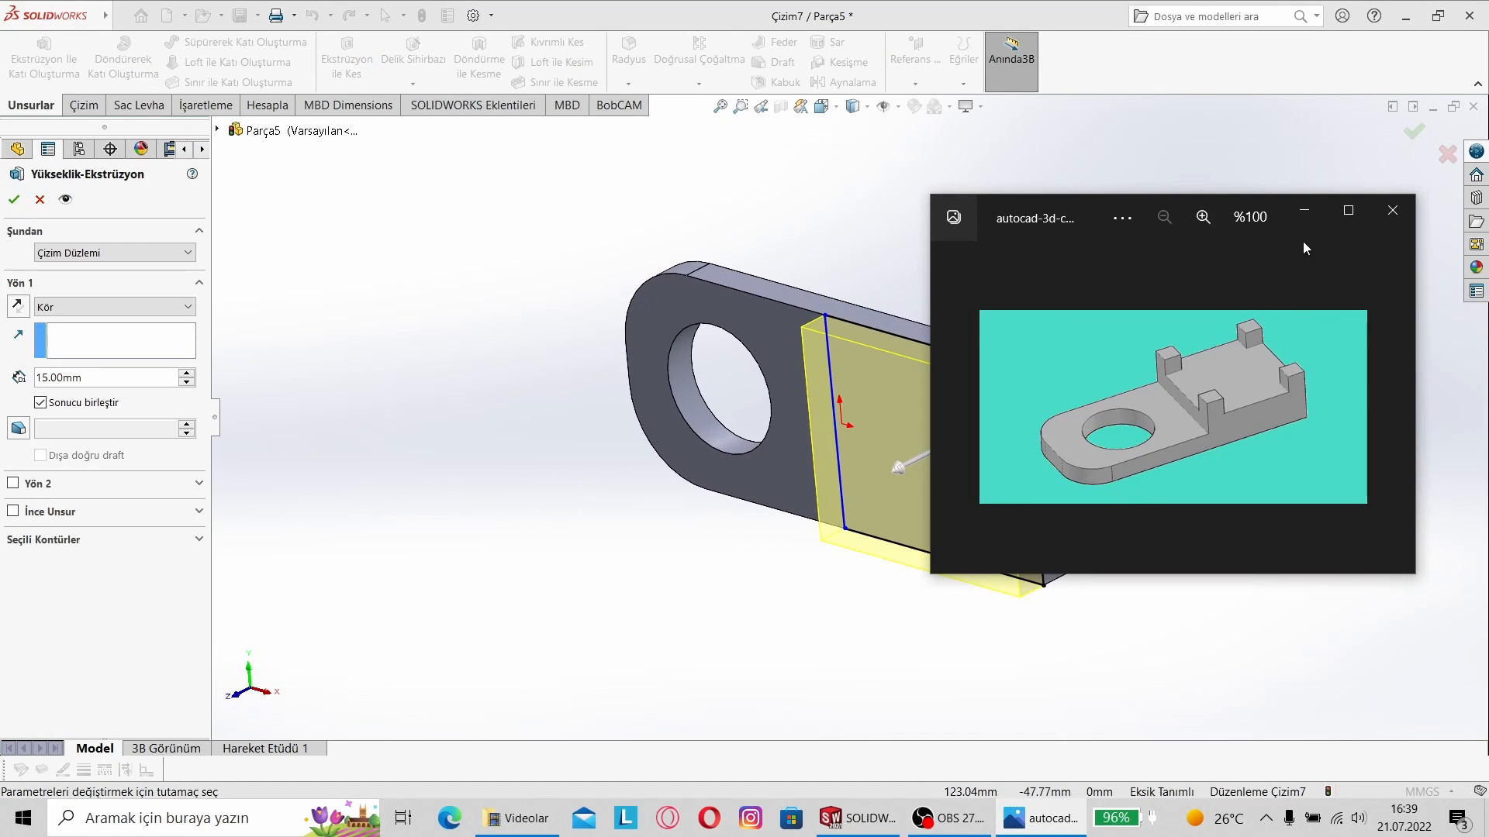
left_click(1305, 210)
left_click(13, 199)
- Sketch a rectangle about 14 by 13 mm on the raised block's face, in the upper corner nearest the hole
right_click(962, 364)
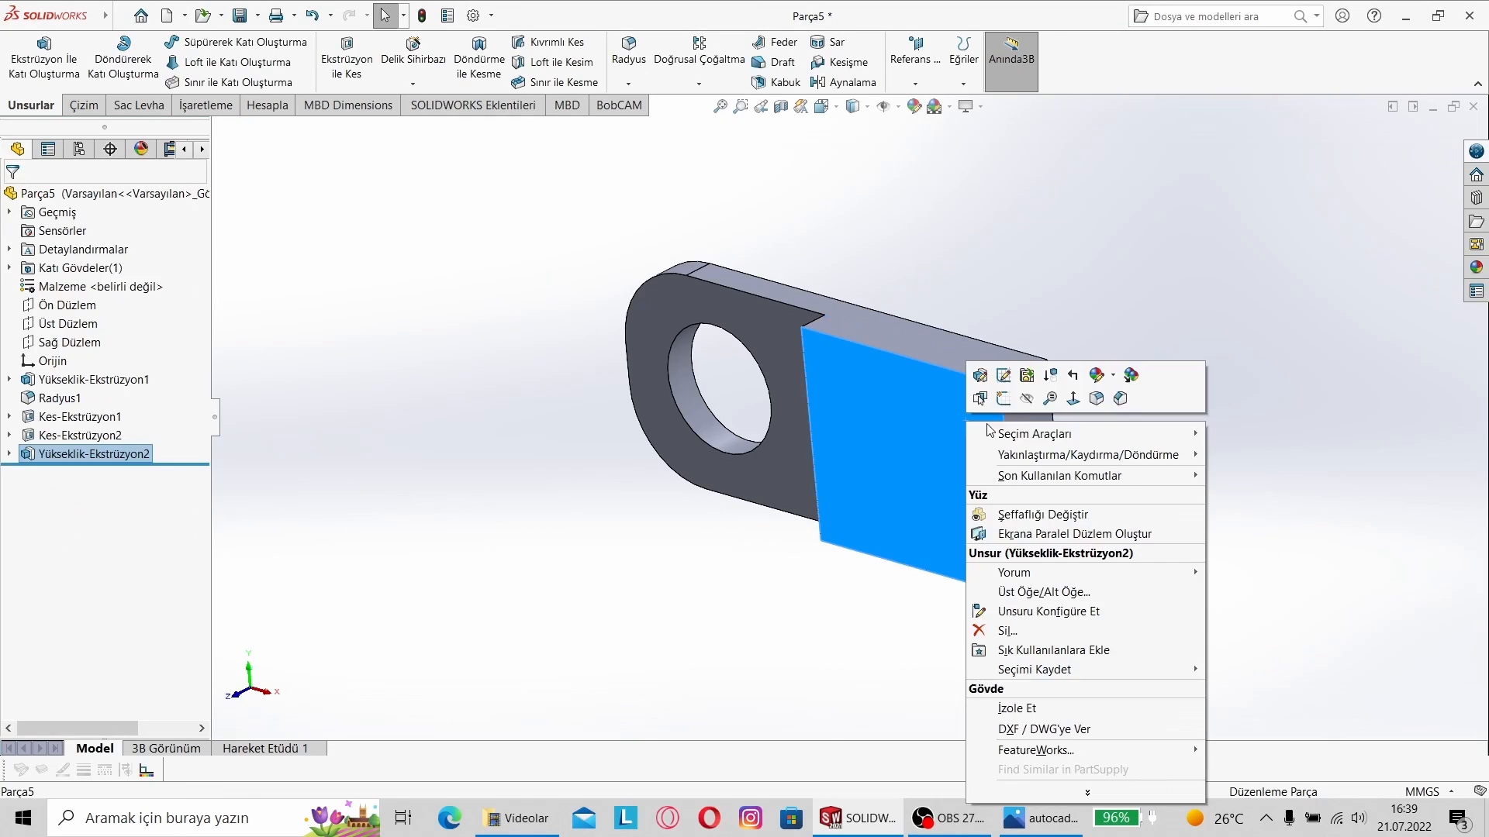
left_click(984, 402)
left_click(153, 61)
left_click(856, 270)
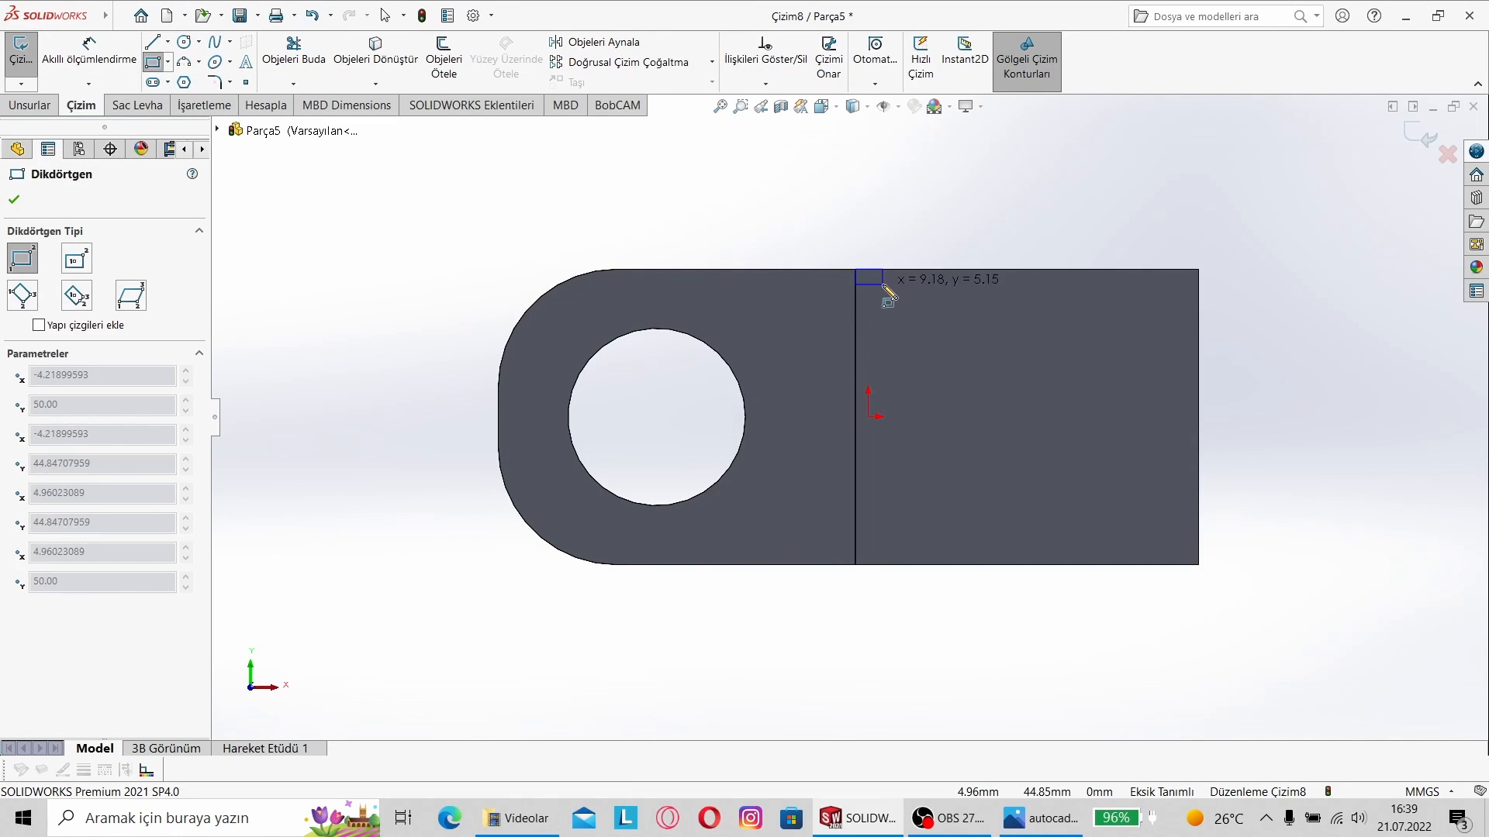
left_click(898, 308)
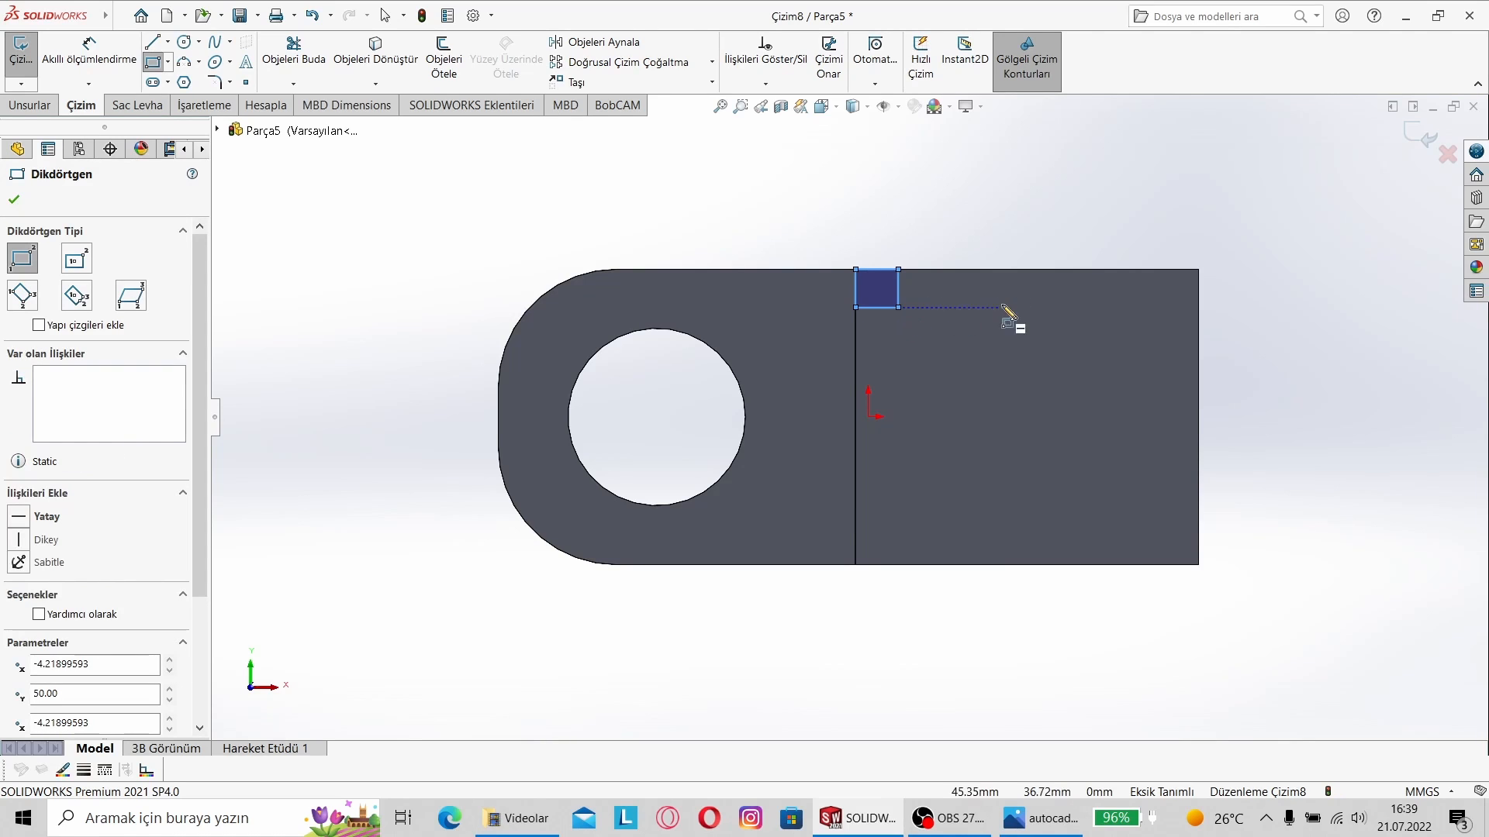
- Dimension the corner rectangle as a 15 by 15 mm square
left_click(68, 59)
left_click(898, 286)
left_click(946, 291)
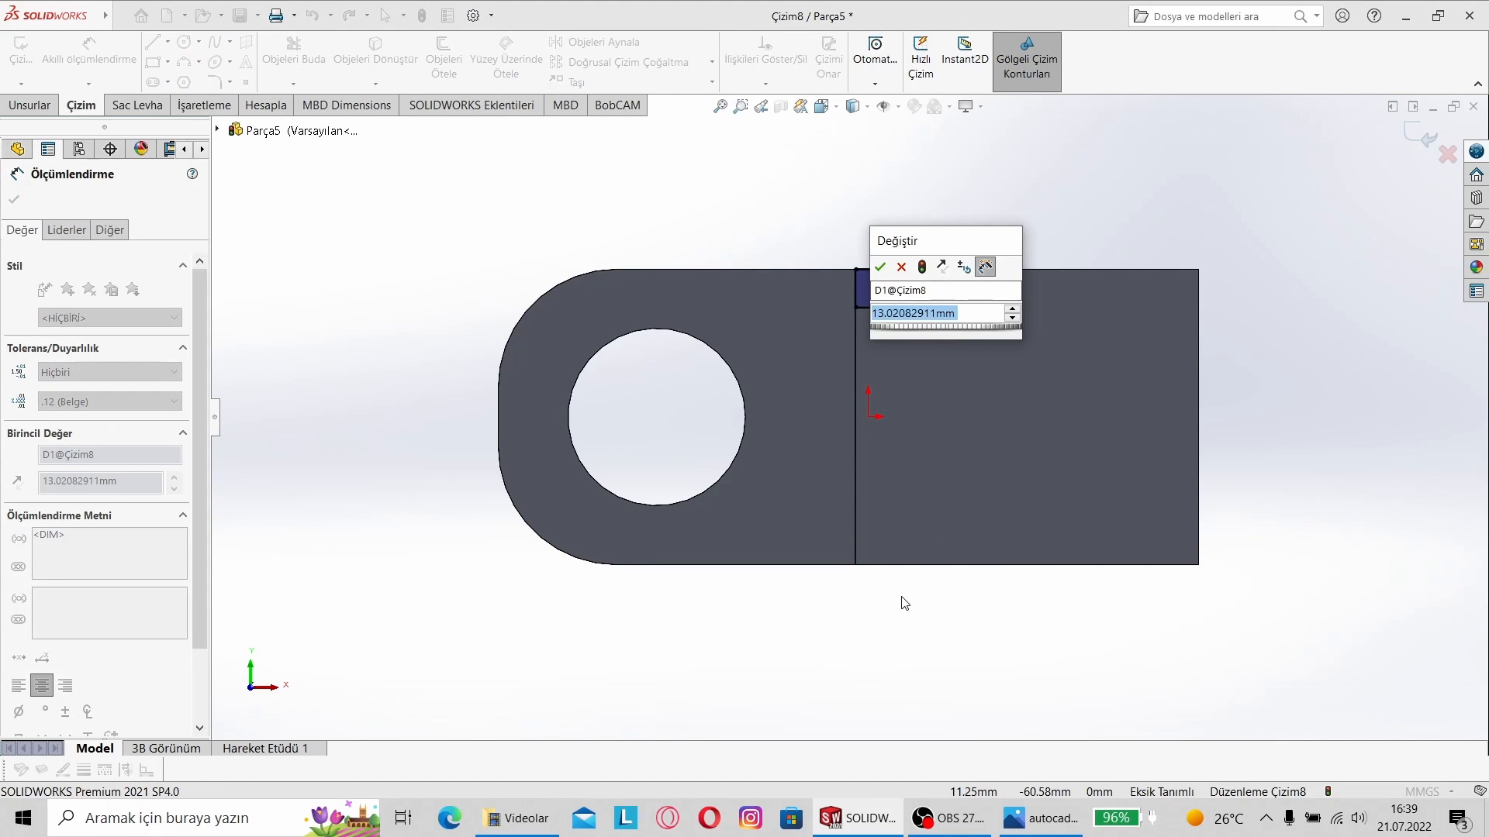
type("15")
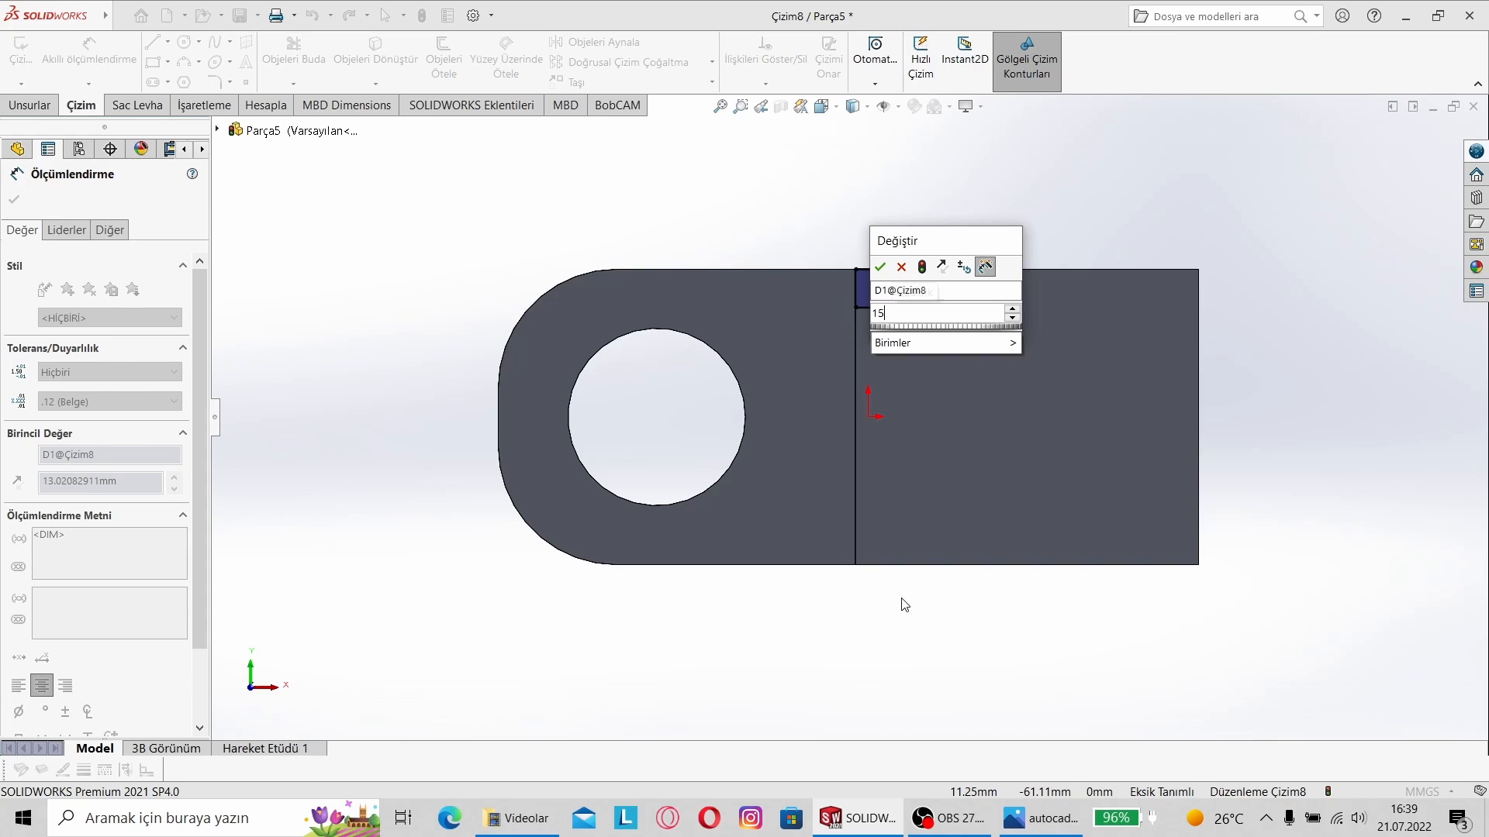
key("Return")
left_click(881, 315)
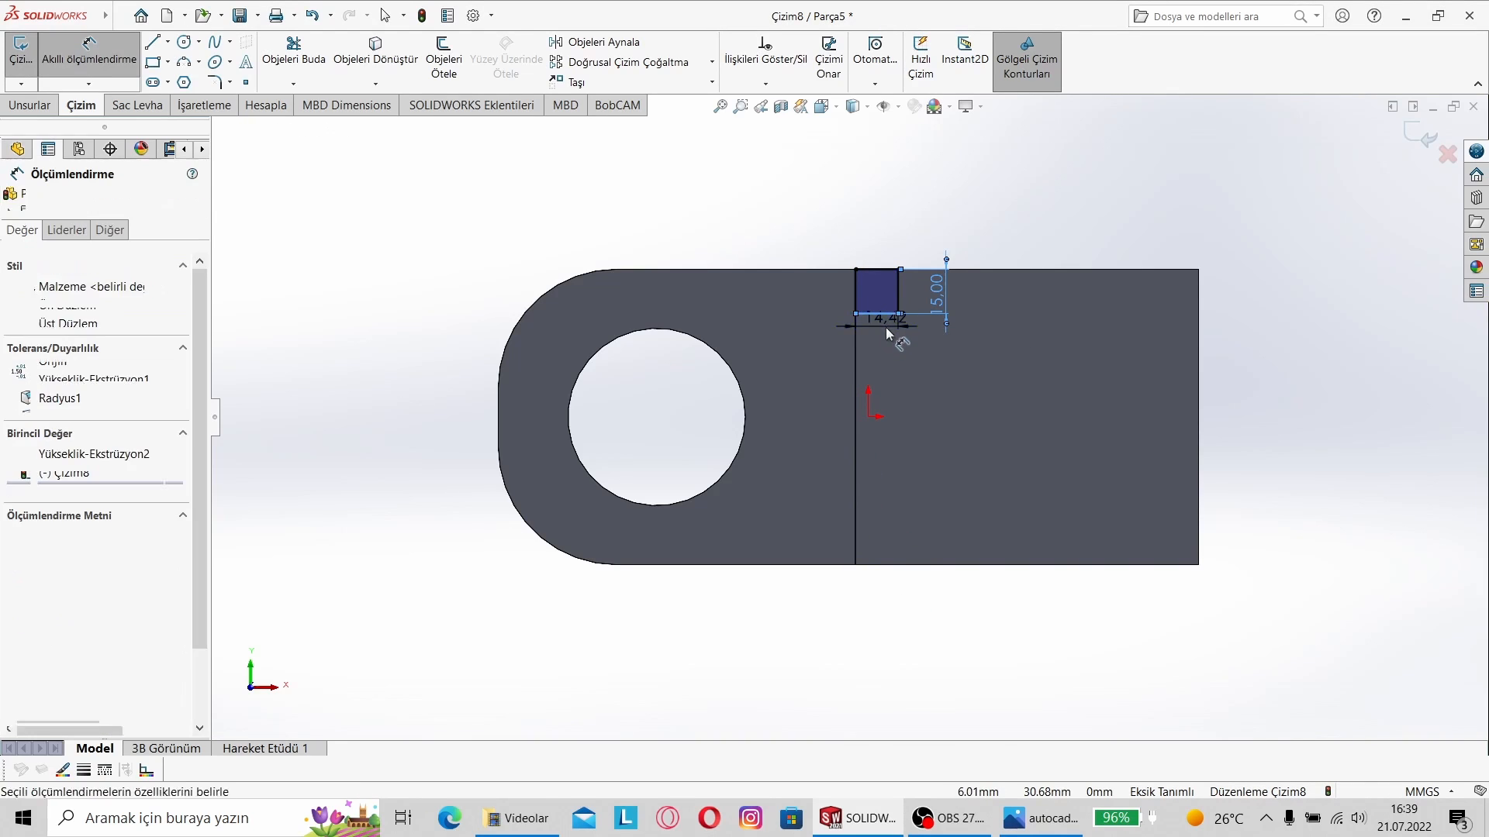
left_click(886, 336)
key("Return")
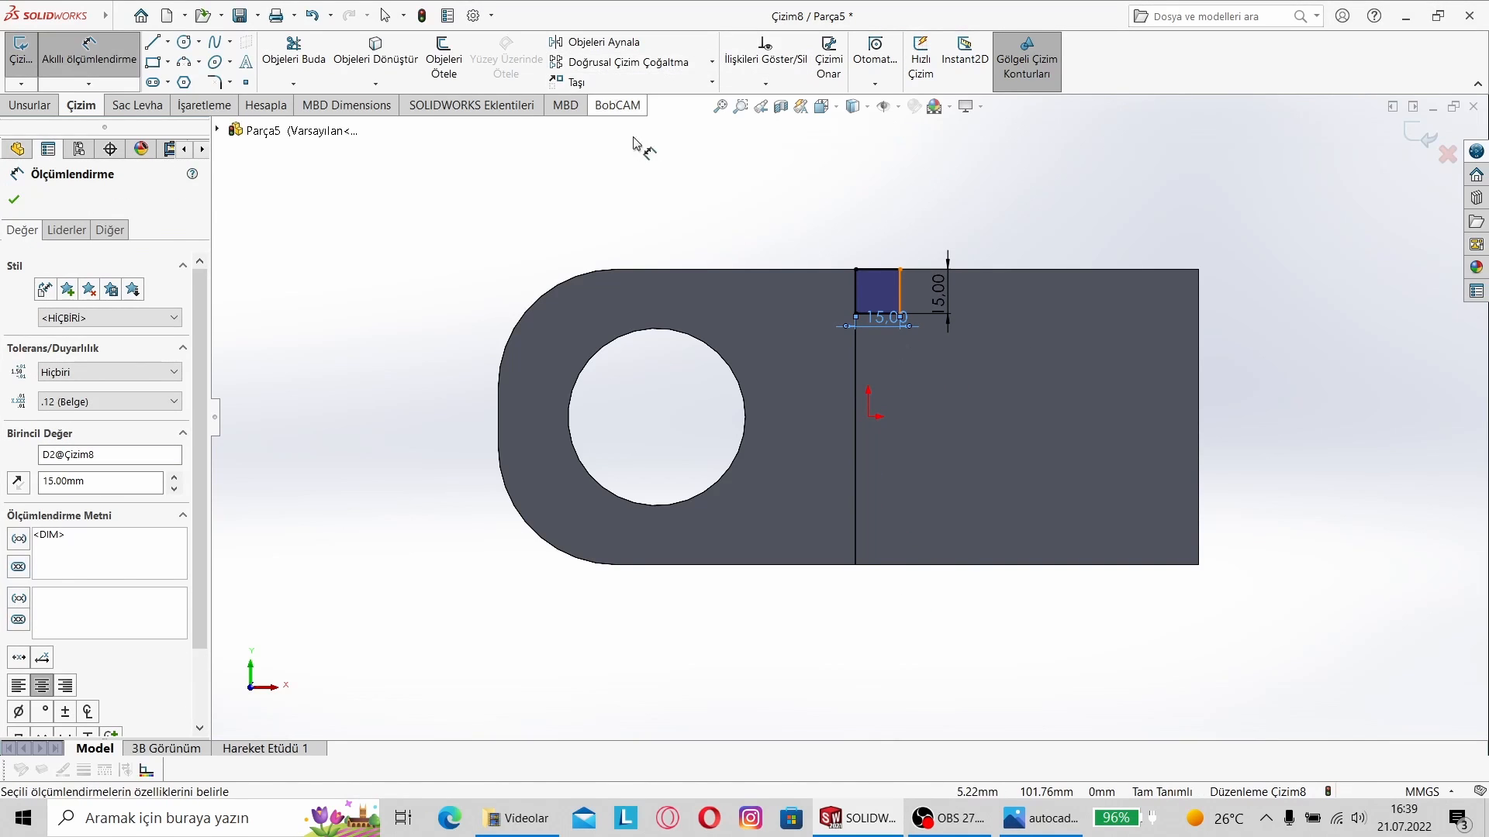
key("Escape")
- Draw a vertical centerline about 53 mm long downward from the midpoint of the block's upper edge
left_click(167, 42)
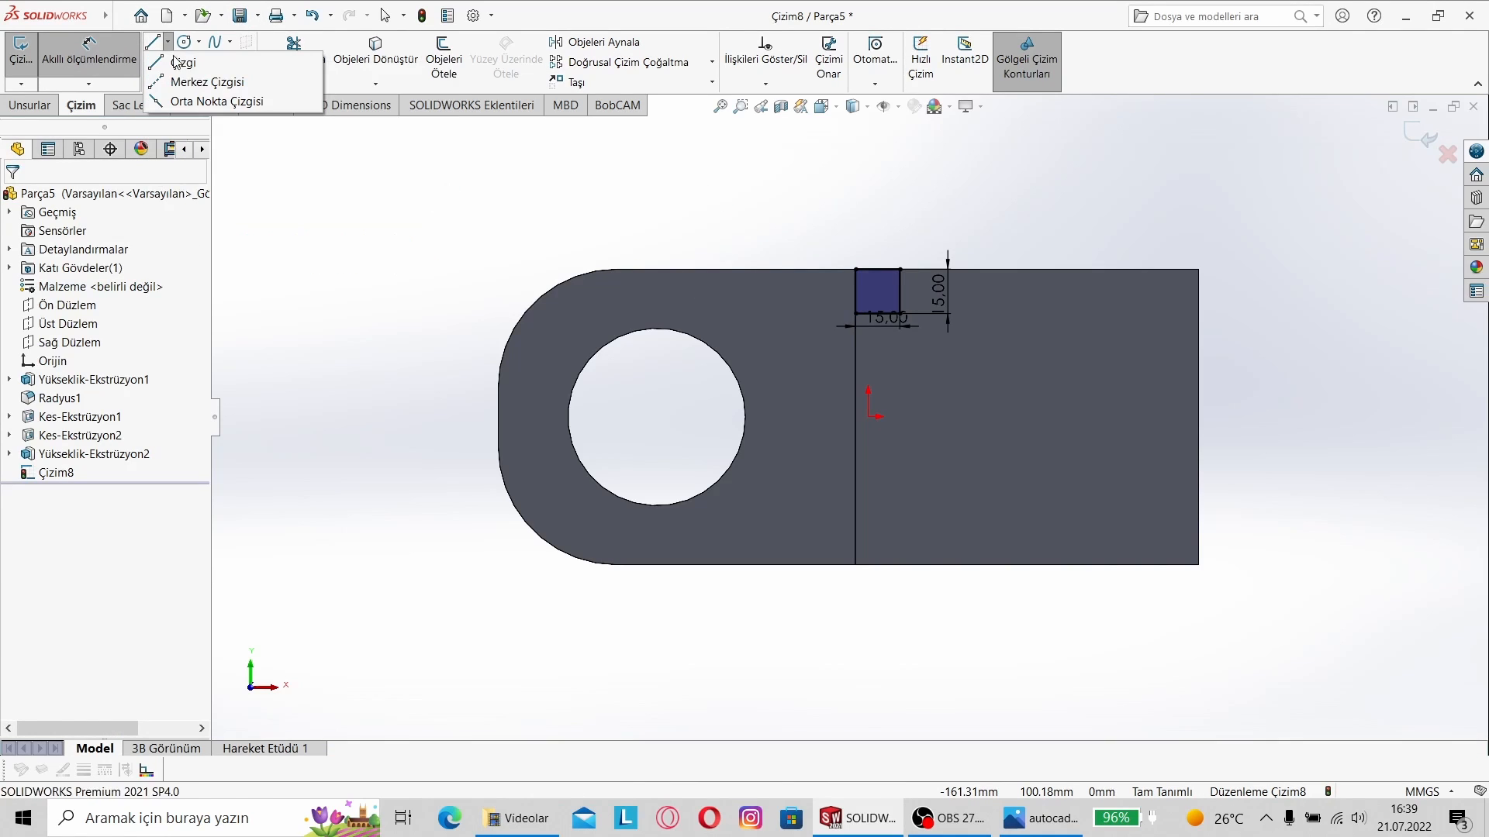
left_click(190, 83)
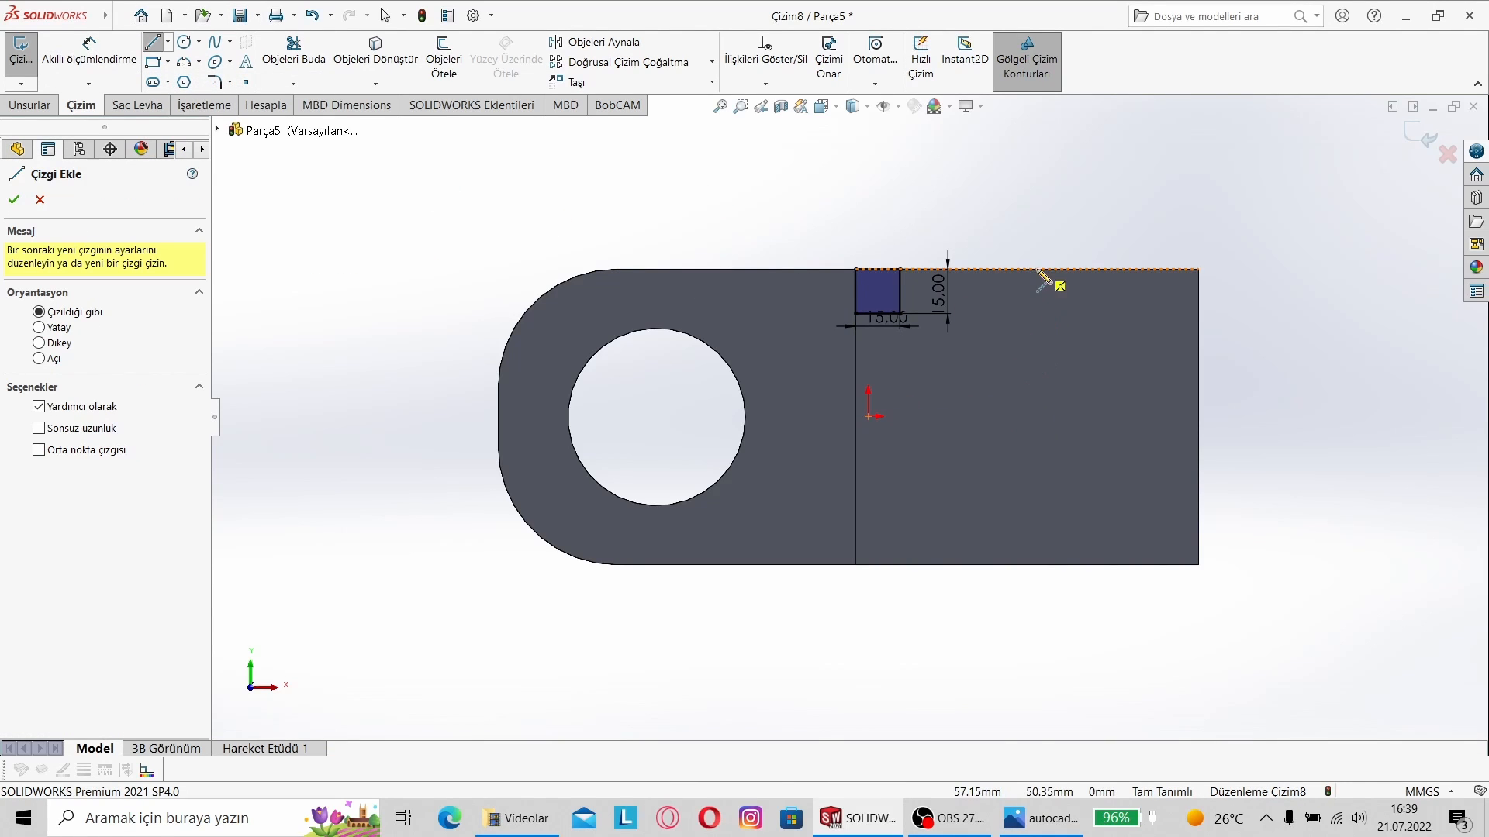
left_click(1026, 269)
left_click(1027, 424)
key("Escape")
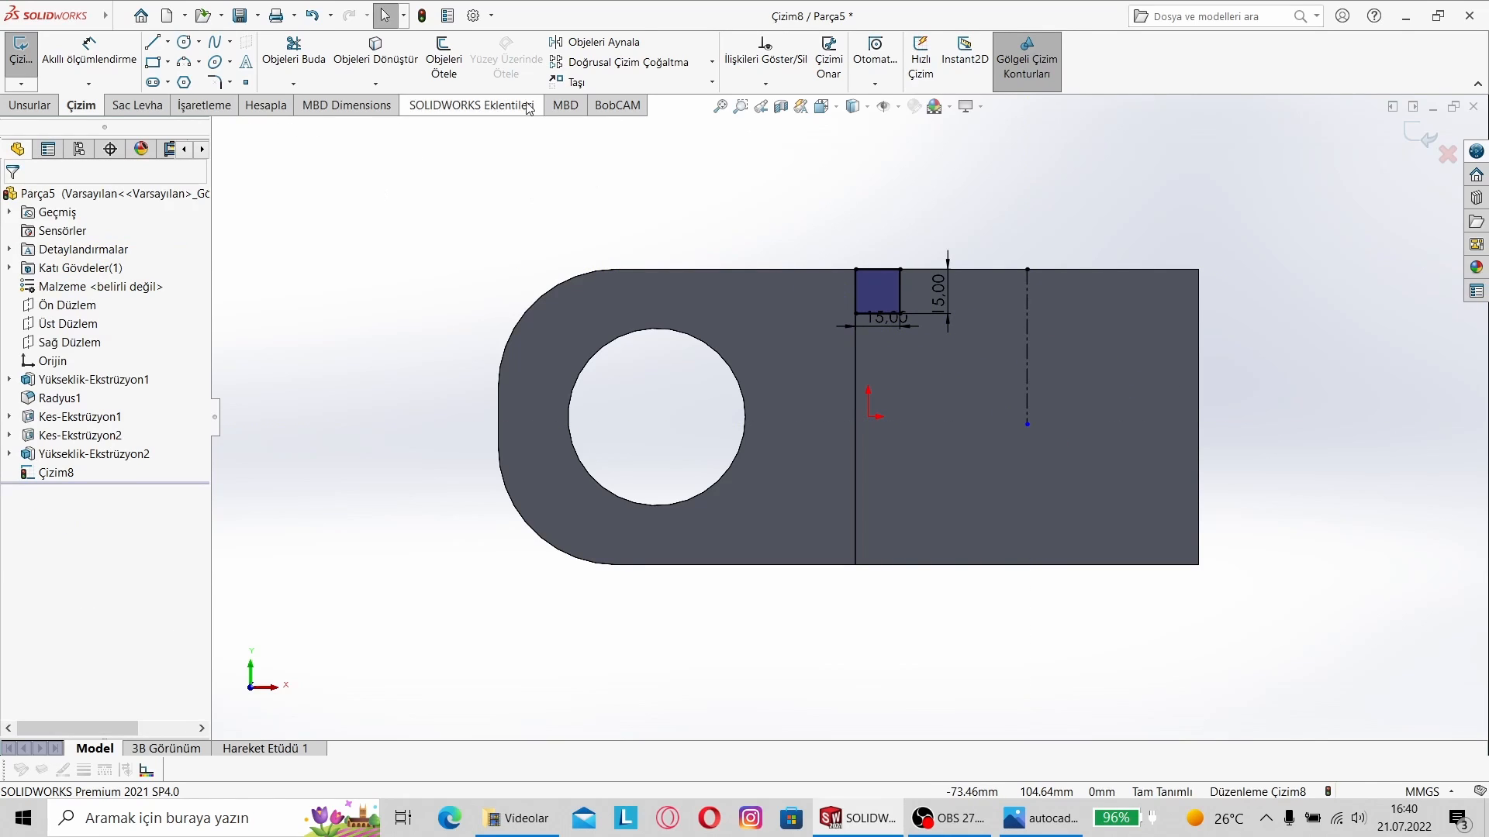
- Mirror the corner square's two inner sides about the vertical centerline to the block's outer end
left_click(593, 42)
left_click(899, 291)
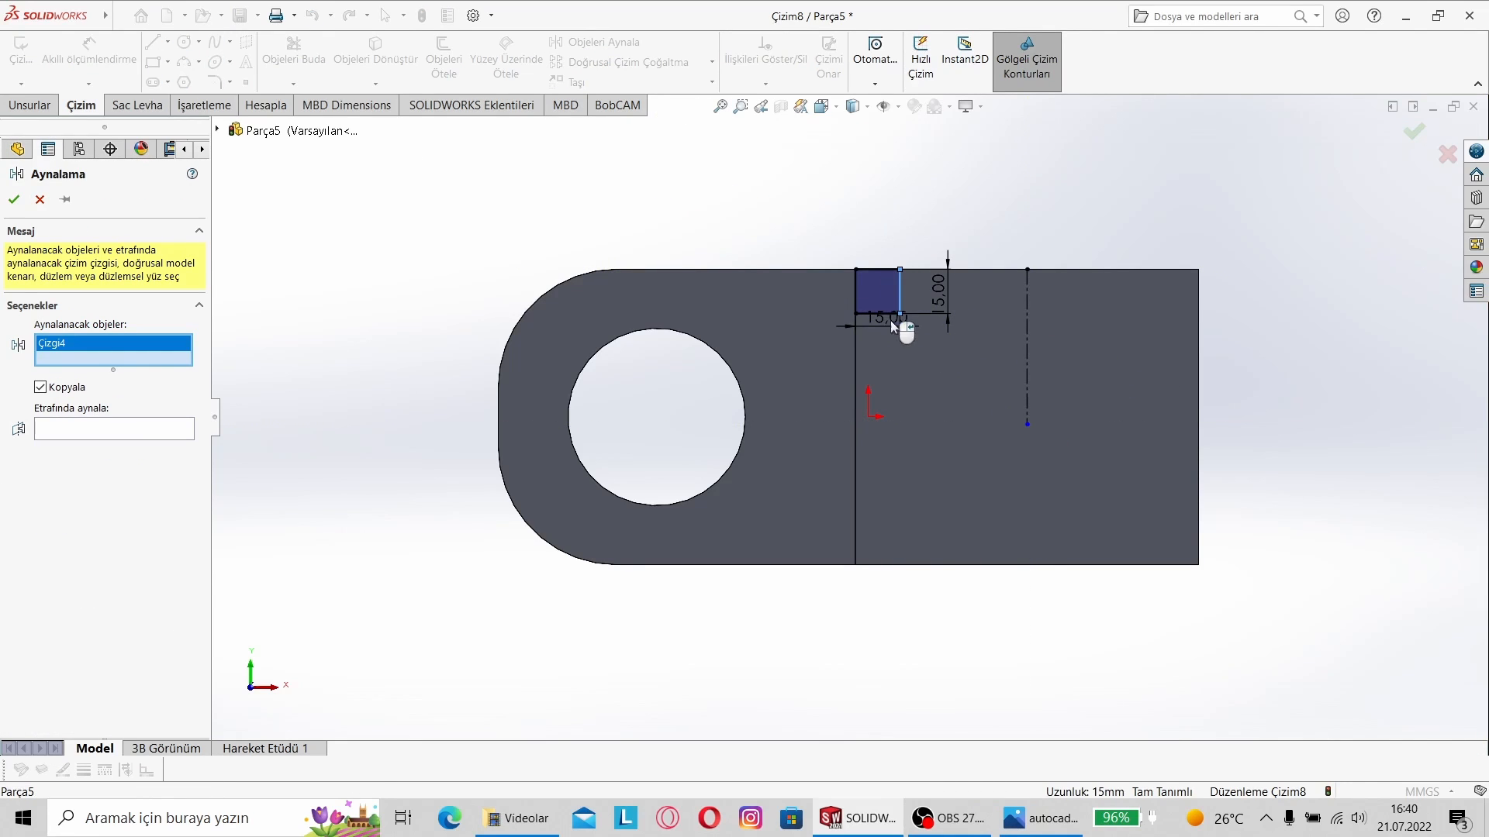
left_click(881, 314)
left_click(161, 444)
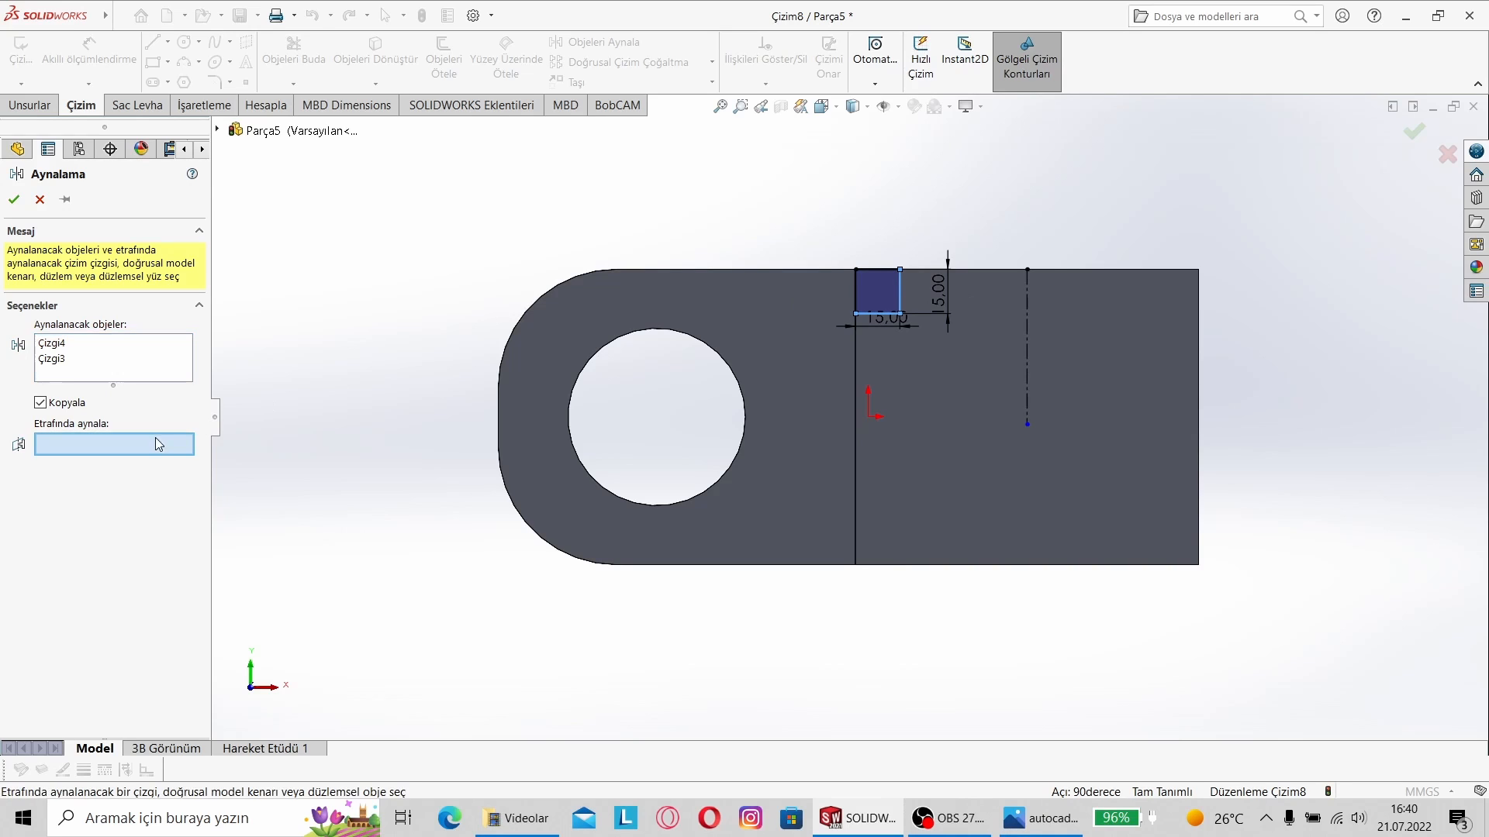
left_click(1028, 388)
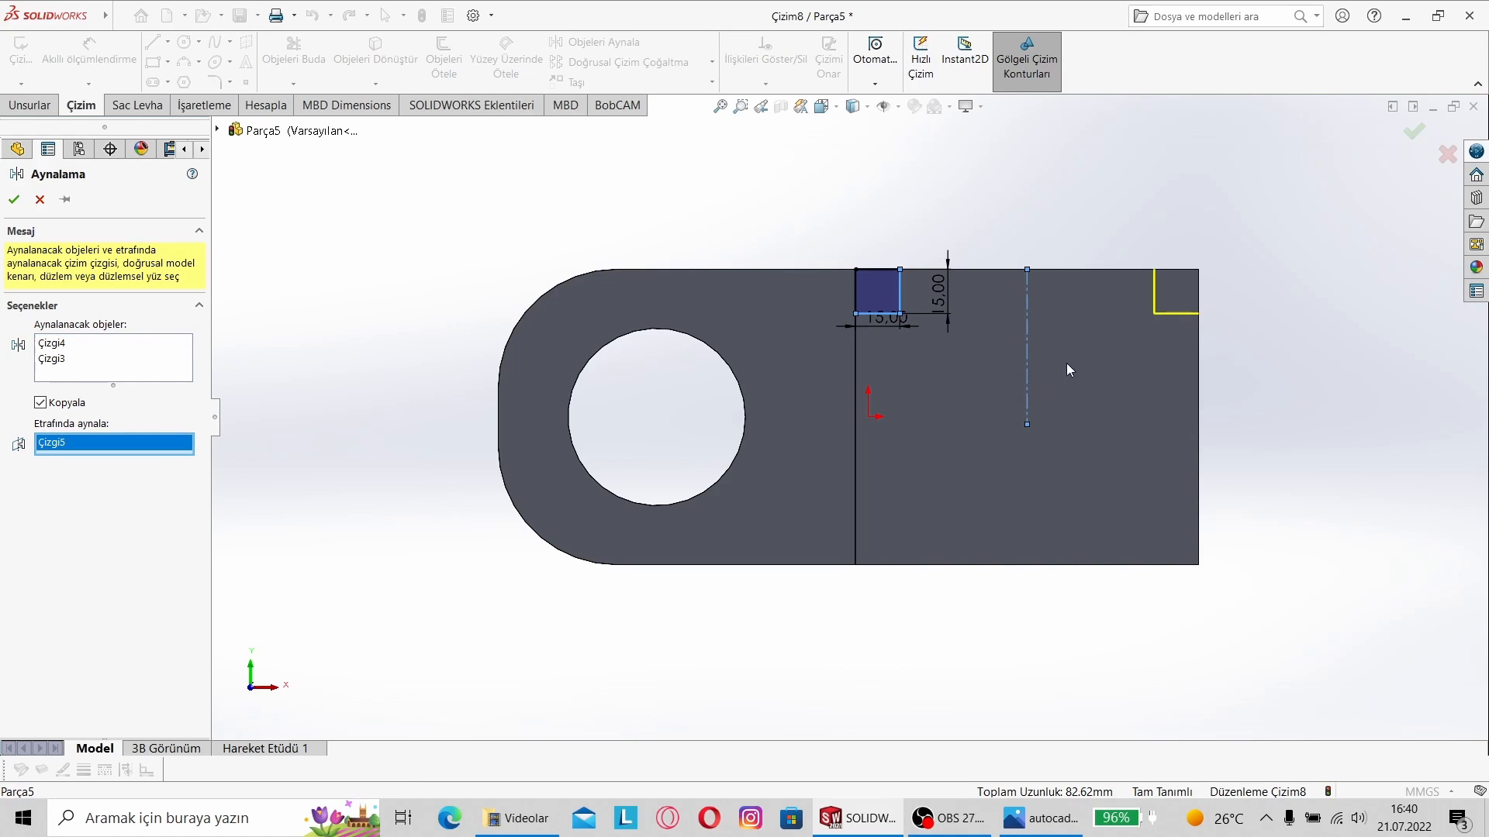
left_click(13, 200)
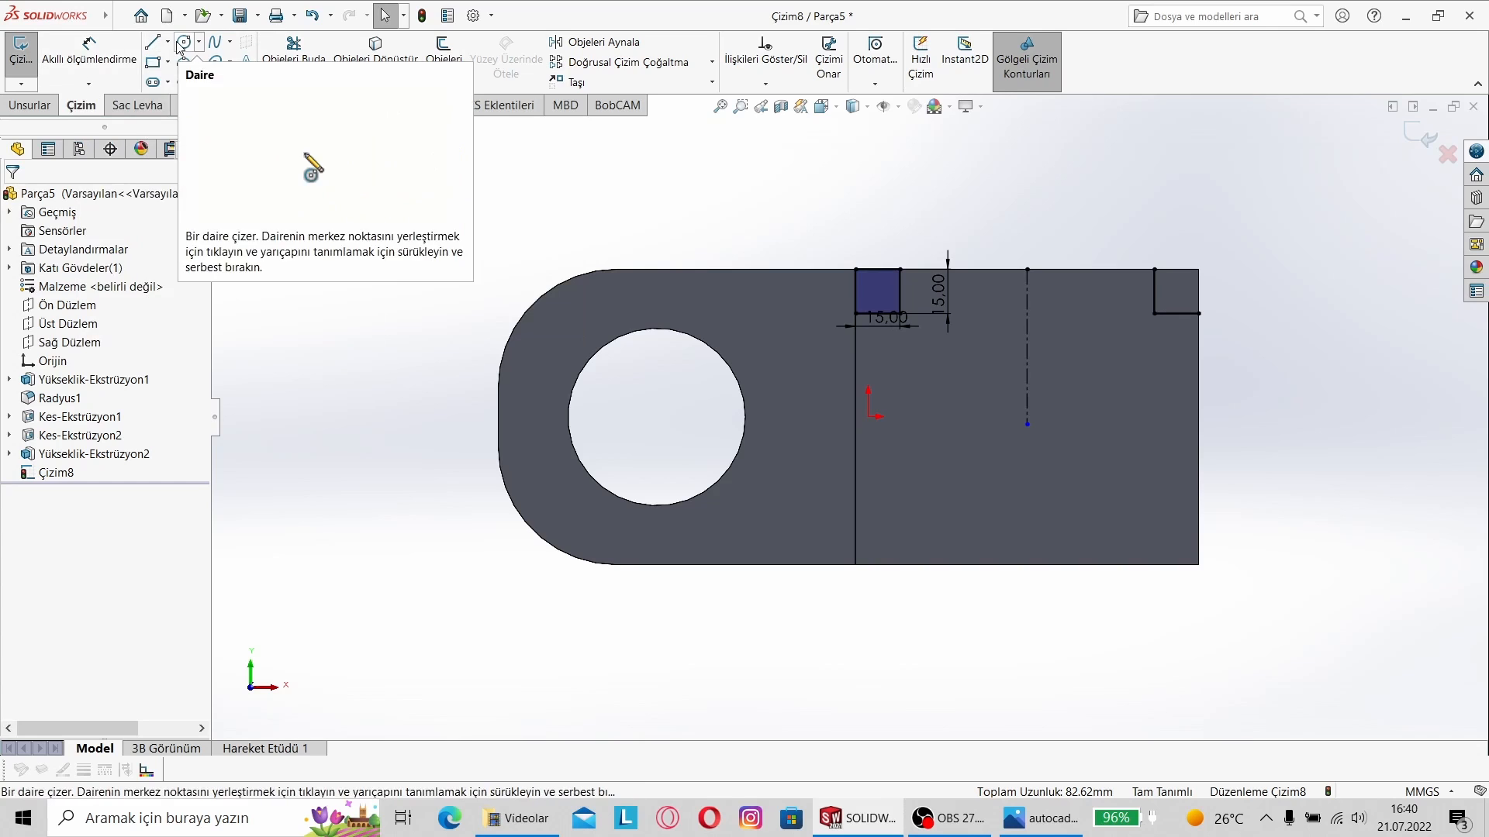
- Draw a horizontal centerline about 63 mm long from the midpoint of the block's edge nearest the hole
left_click(168, 41)
left_click(204, 81)
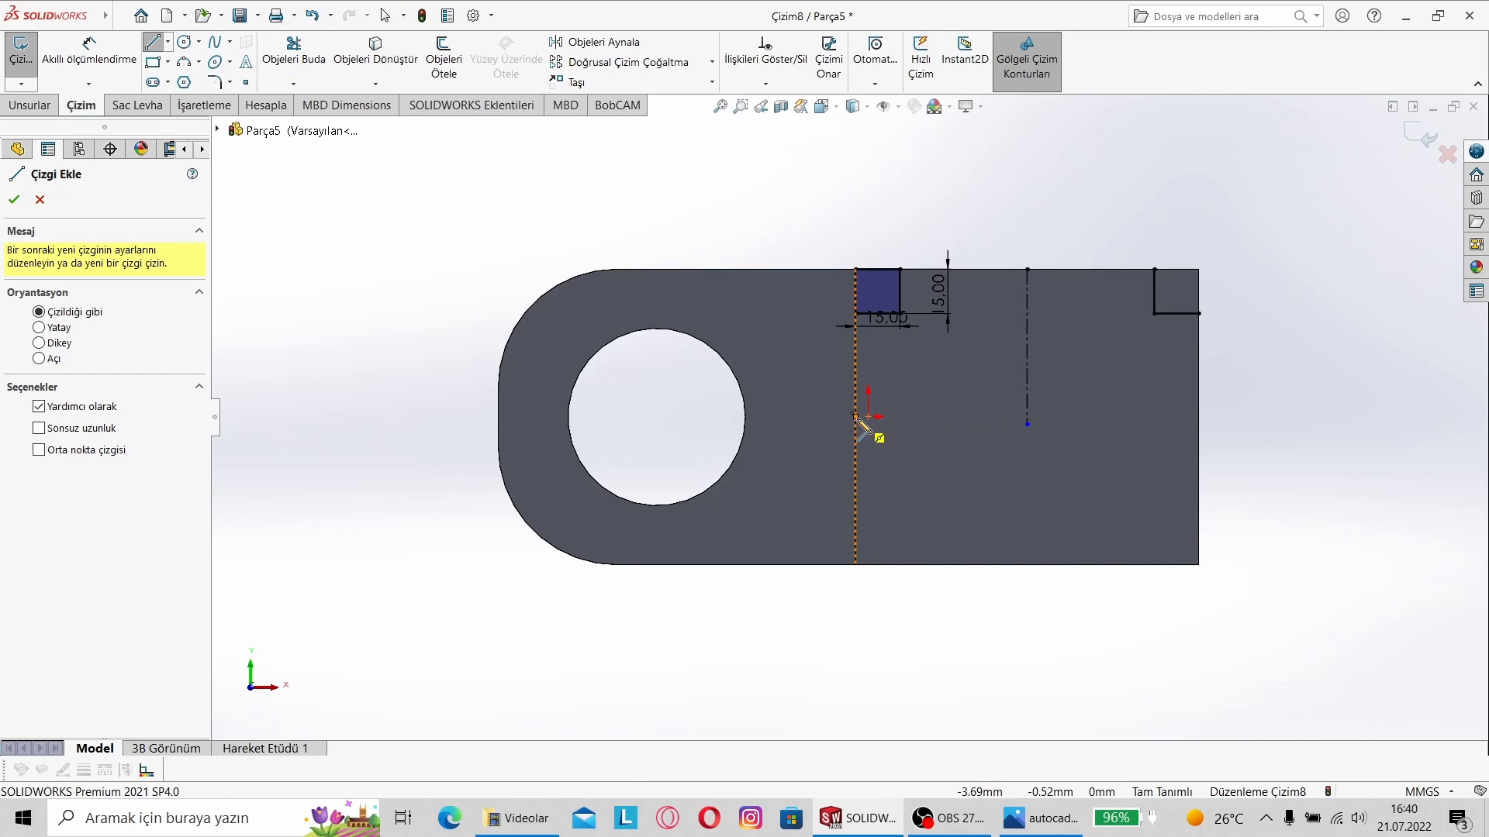
left_click(856, 417)
left_click(1044, 417)
key("Escape")
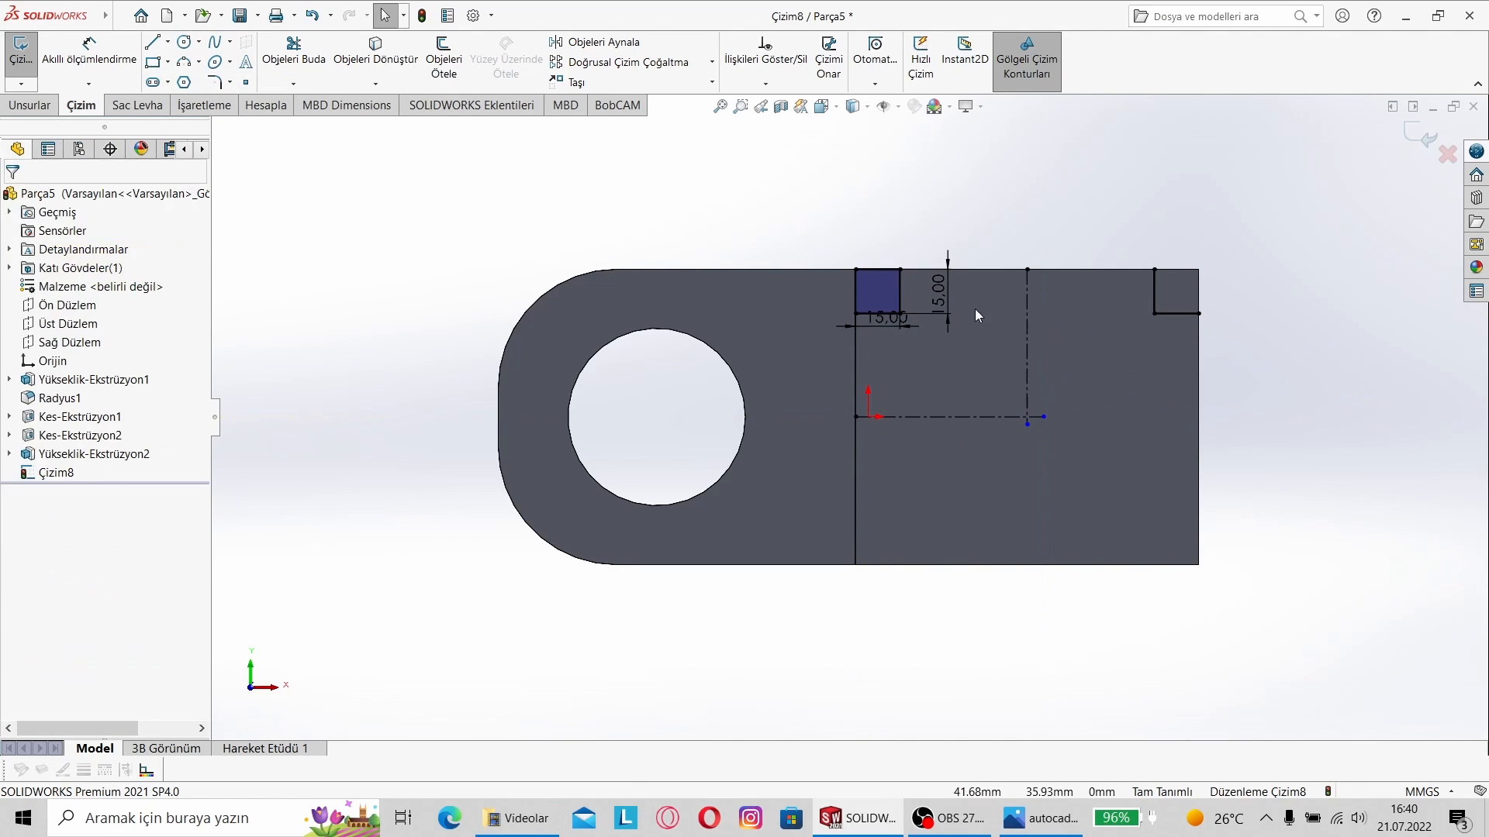
- Mirror the inner sides of both upper corner squares about the horizontal centerline to the block's lower corners
left_click(595, 42)
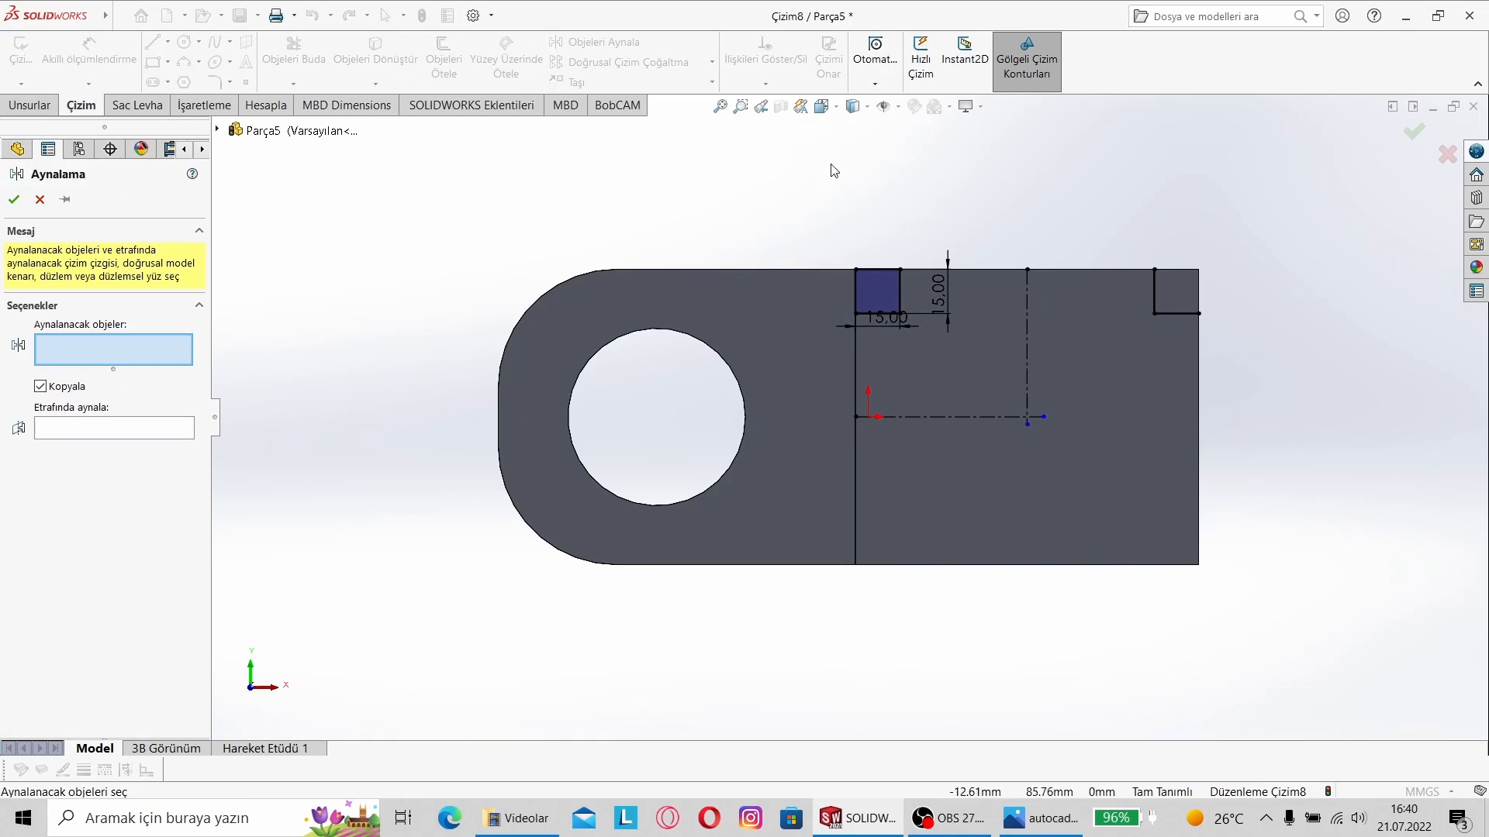
left_click(869, 314)
left_click(900, 295)
left_click(1154, 304)
left_click(1168, 314)
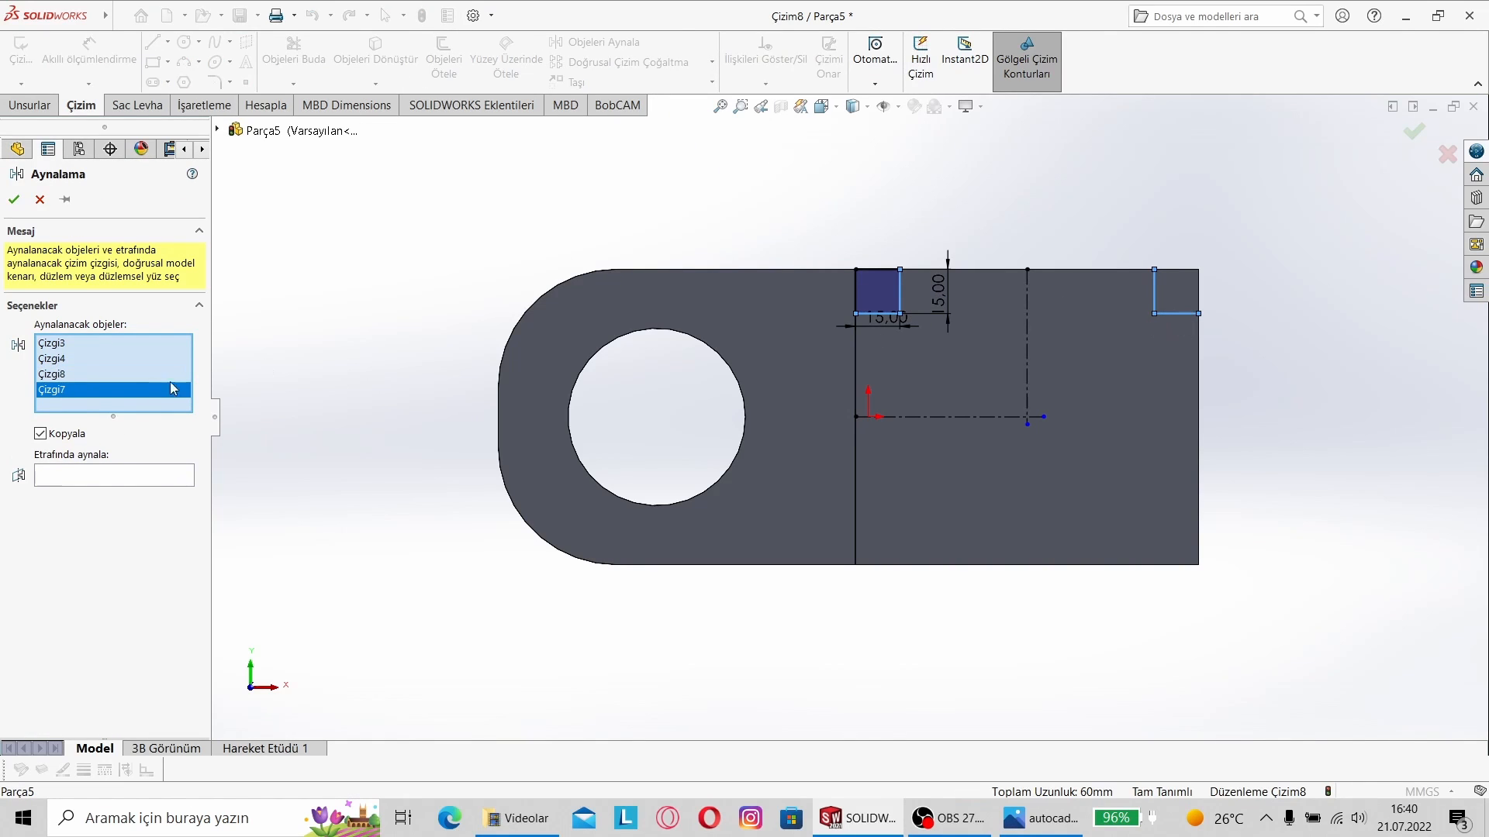
right_click(328, 445)
left_click(955, 418)
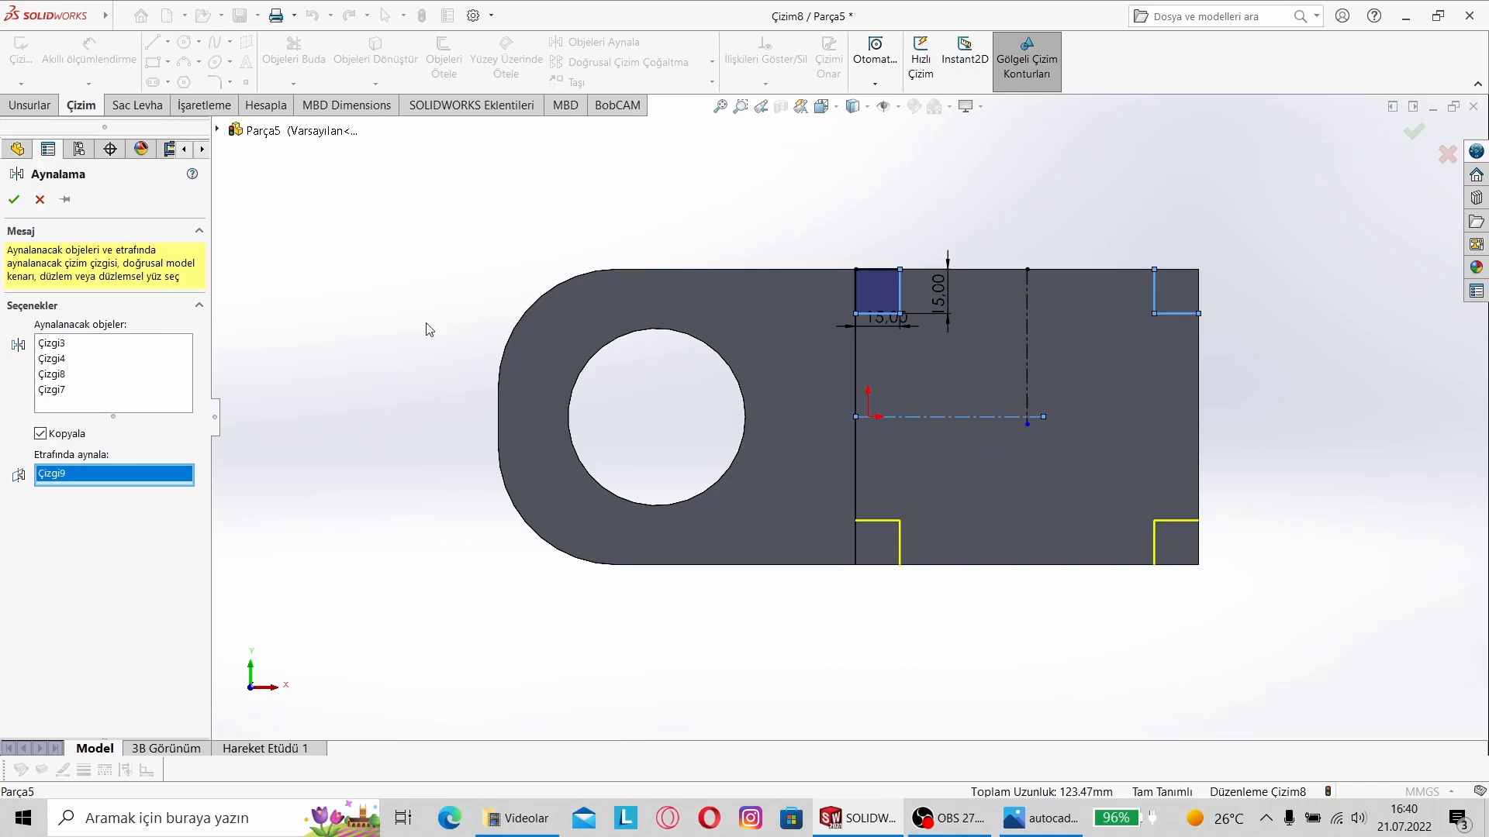
left_click(13, 199)
- Extrude the four corner squares of the block sketch 15 mm outward as posts, merged with the body
left_click(30, 105)
left_click(44, 59)
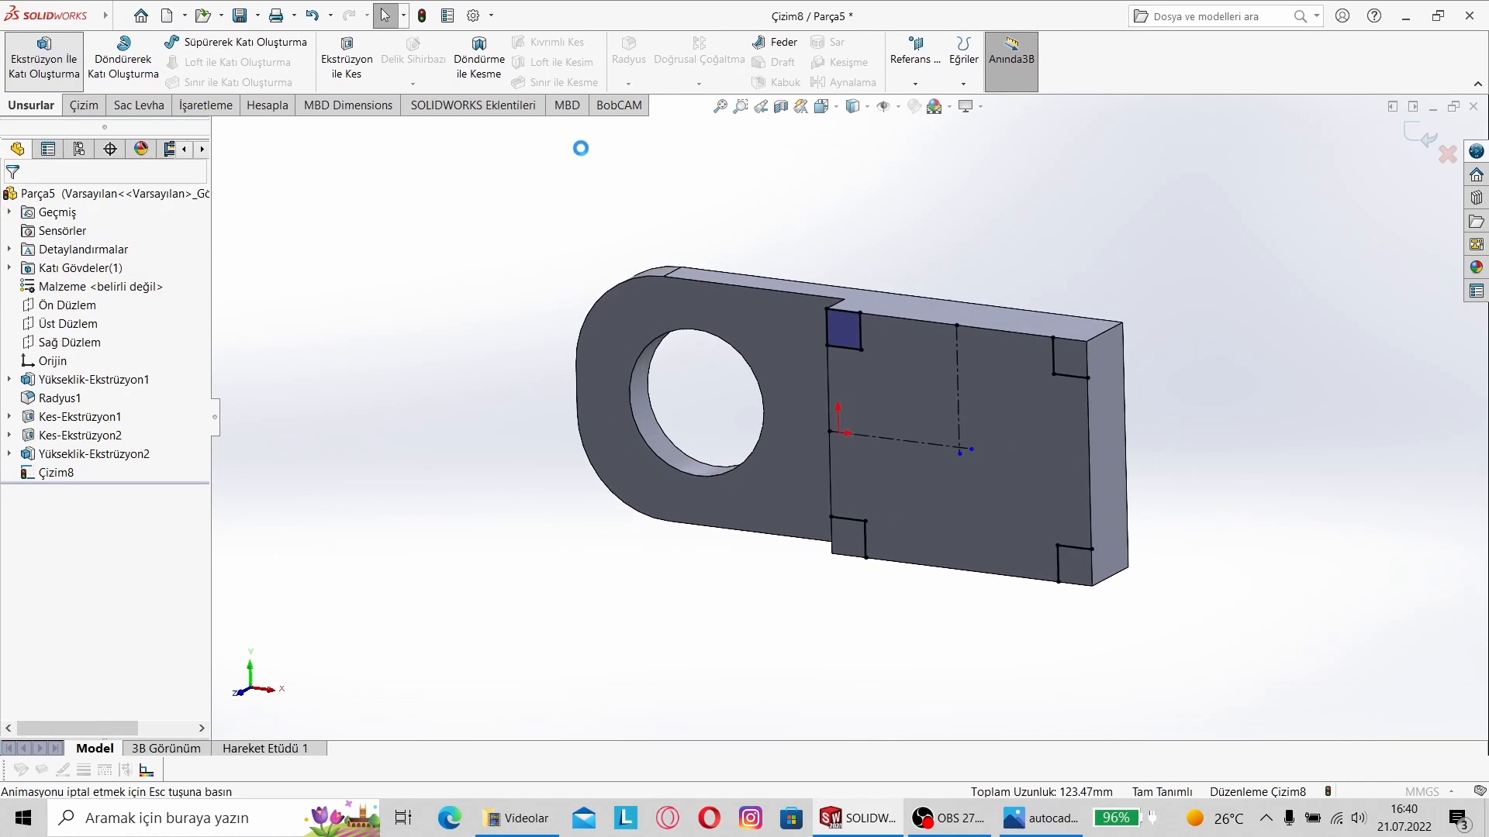
left_click(787, 358)
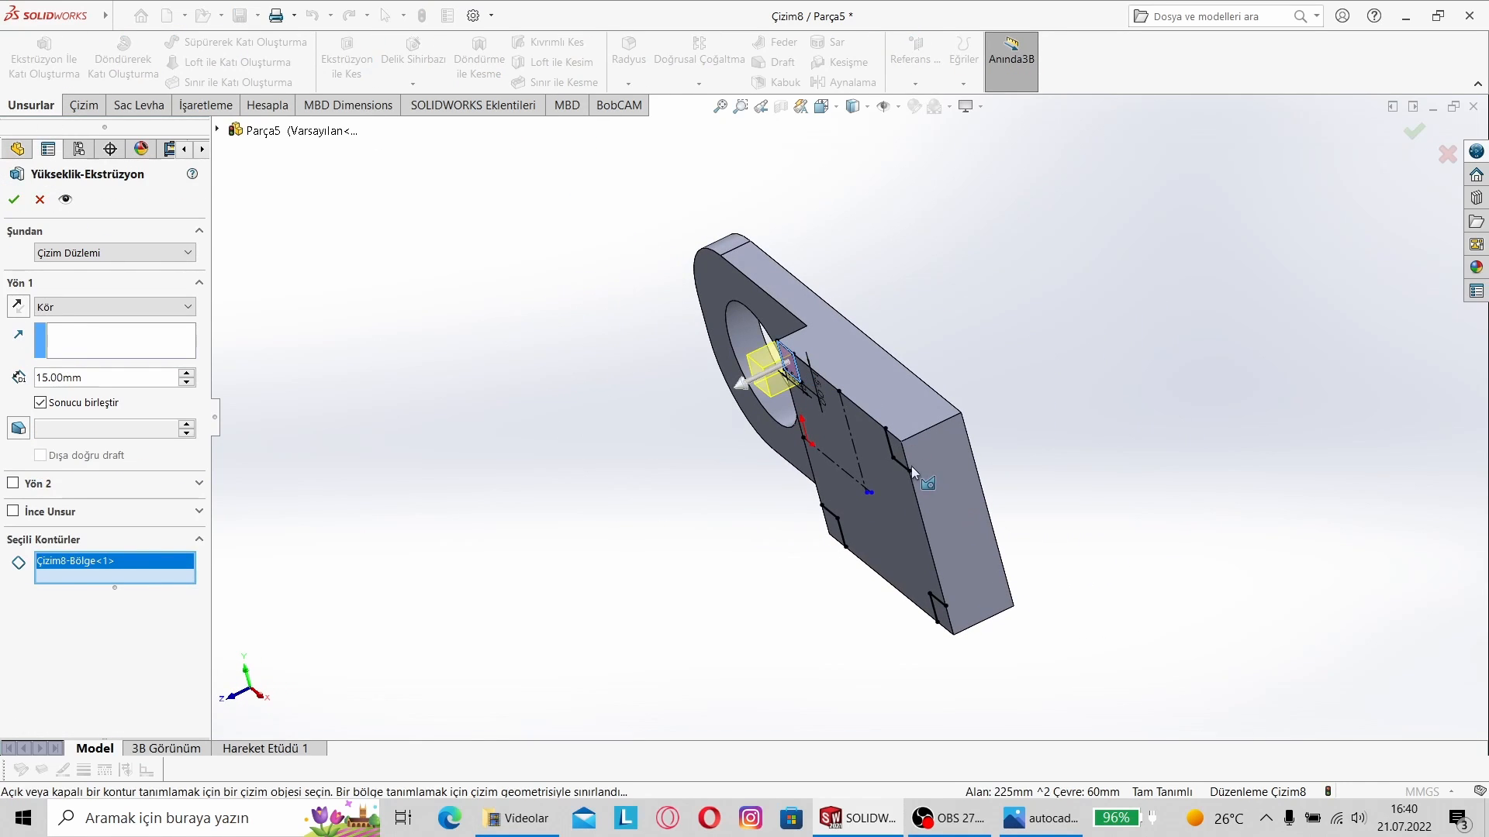
left_click(903, 458)
left_click(939, 614)
left_click(833, 535)
middle_click_drag(833, 542, 897, 324)
left_click(1041, 818)
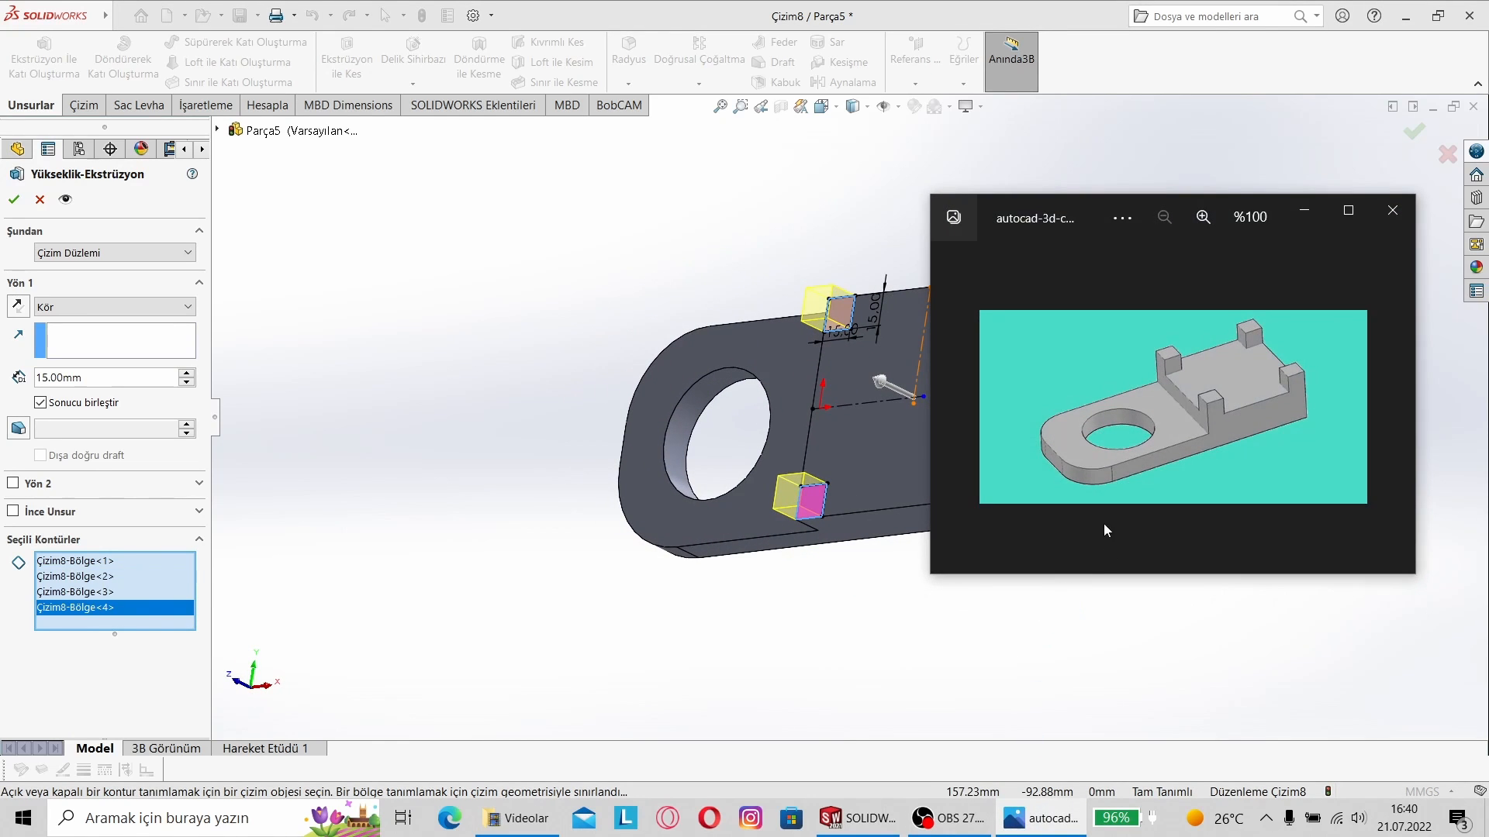
left_click(1304, 211)
left_click(14, 200)
- Examine the bracket from several angles and zoom levels, checking the four corner posts and the hole
left_click(389, 290)
middle_click_drag(389, 289, 664, 465)
key("space")
left_click(640, 556)
scroll(1178, 519, "down", 10)
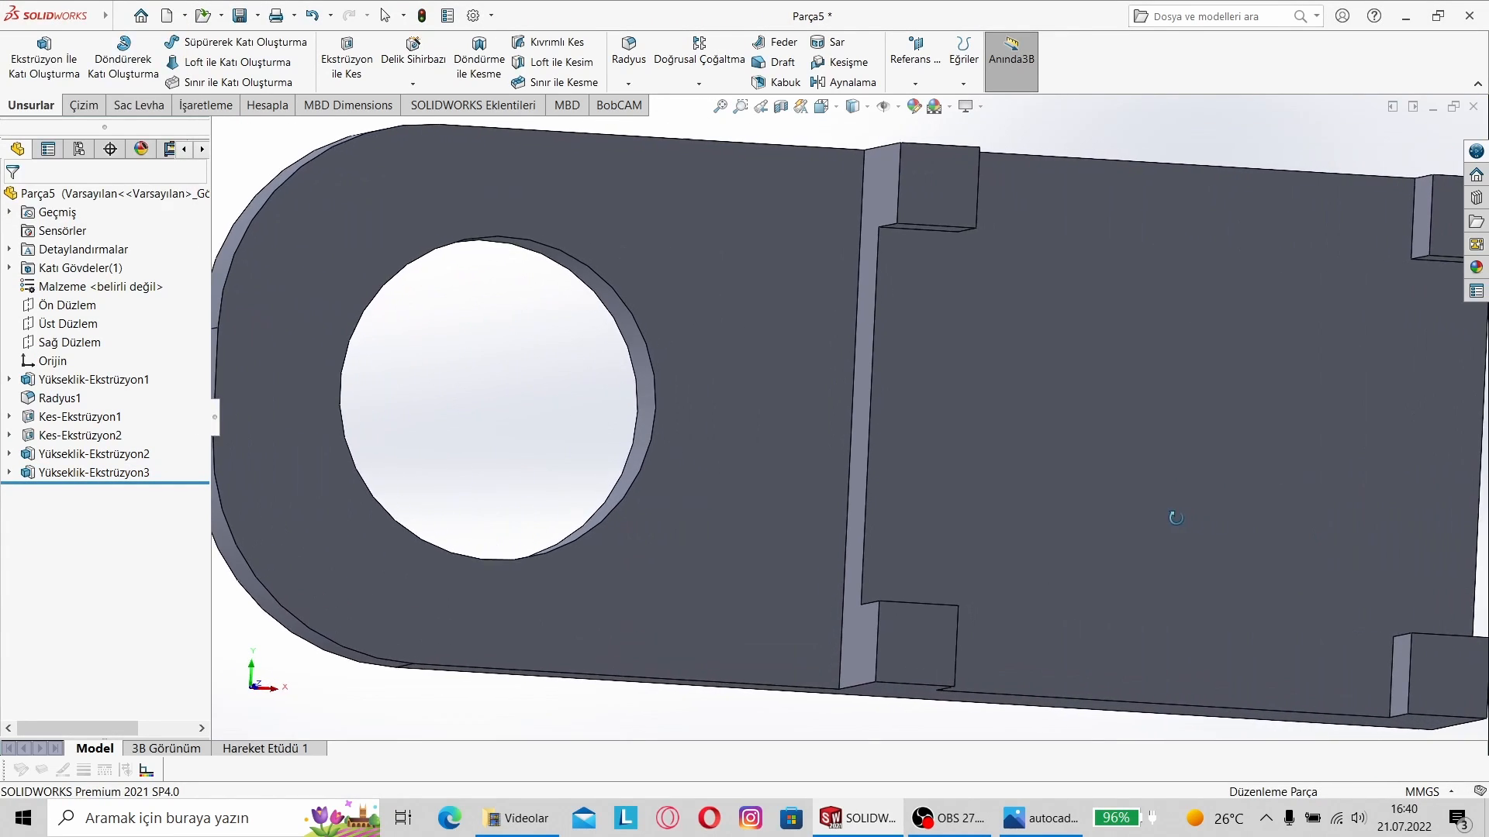
scroll(1178, 520, "up", 10)
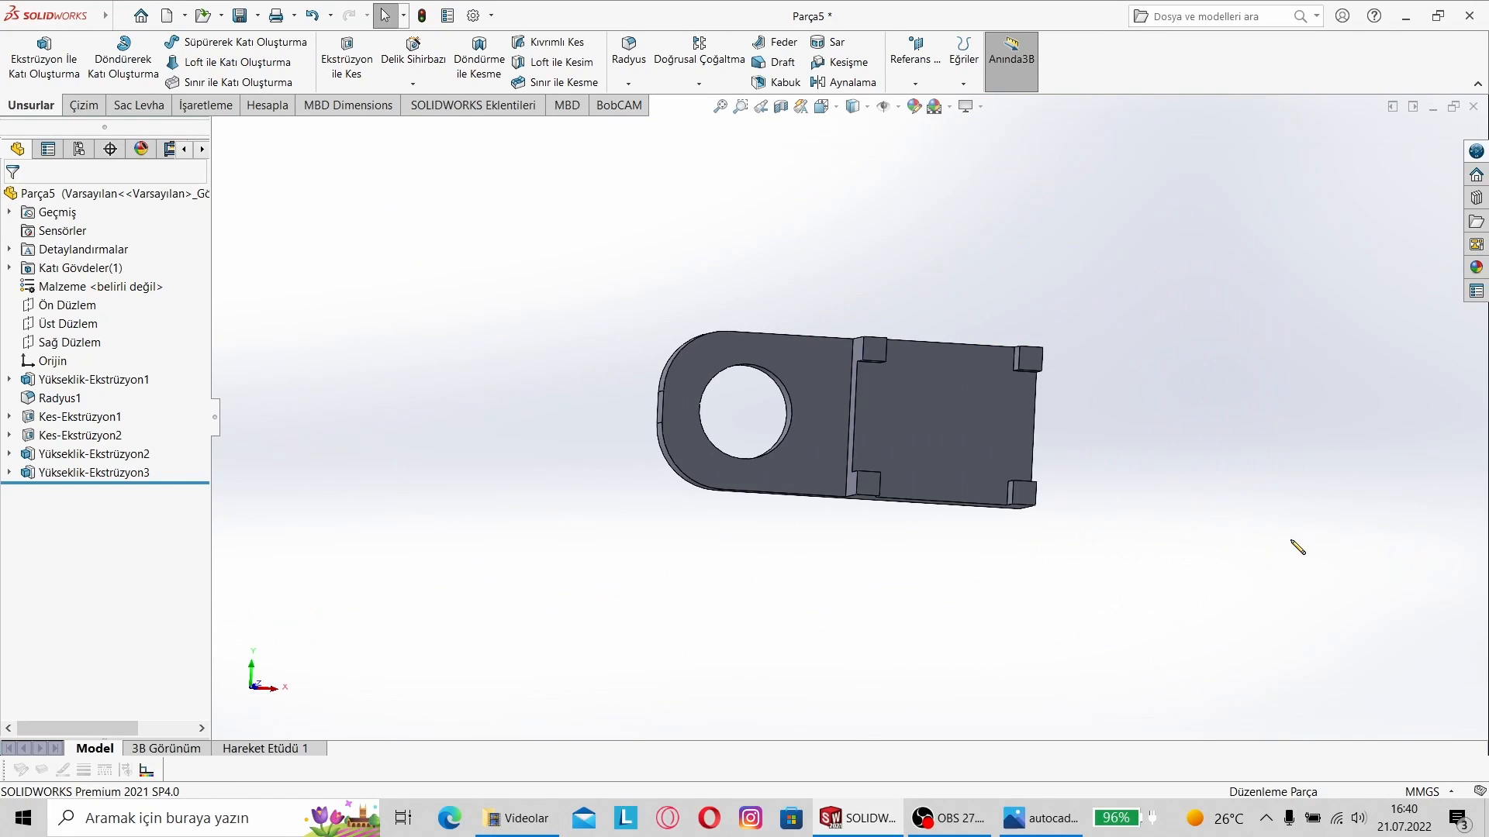
- Show the bracket in an isometric view and compare it with the reference image
left_click(1039, 818)
left_click_drag(1111, 198, 1210, 303)
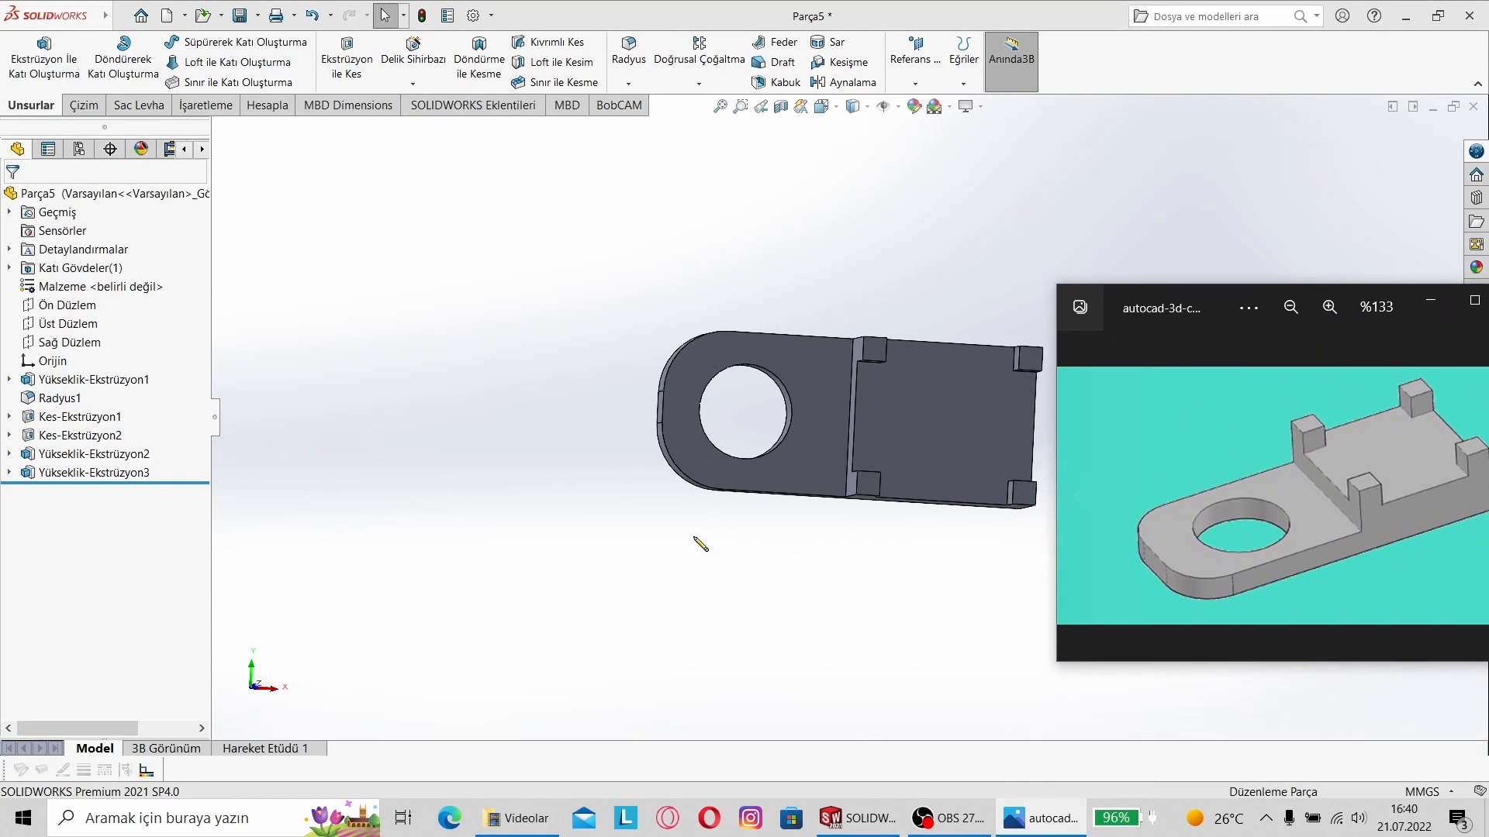
left_click(716, 525)
key("space")
left_click(542, 343)
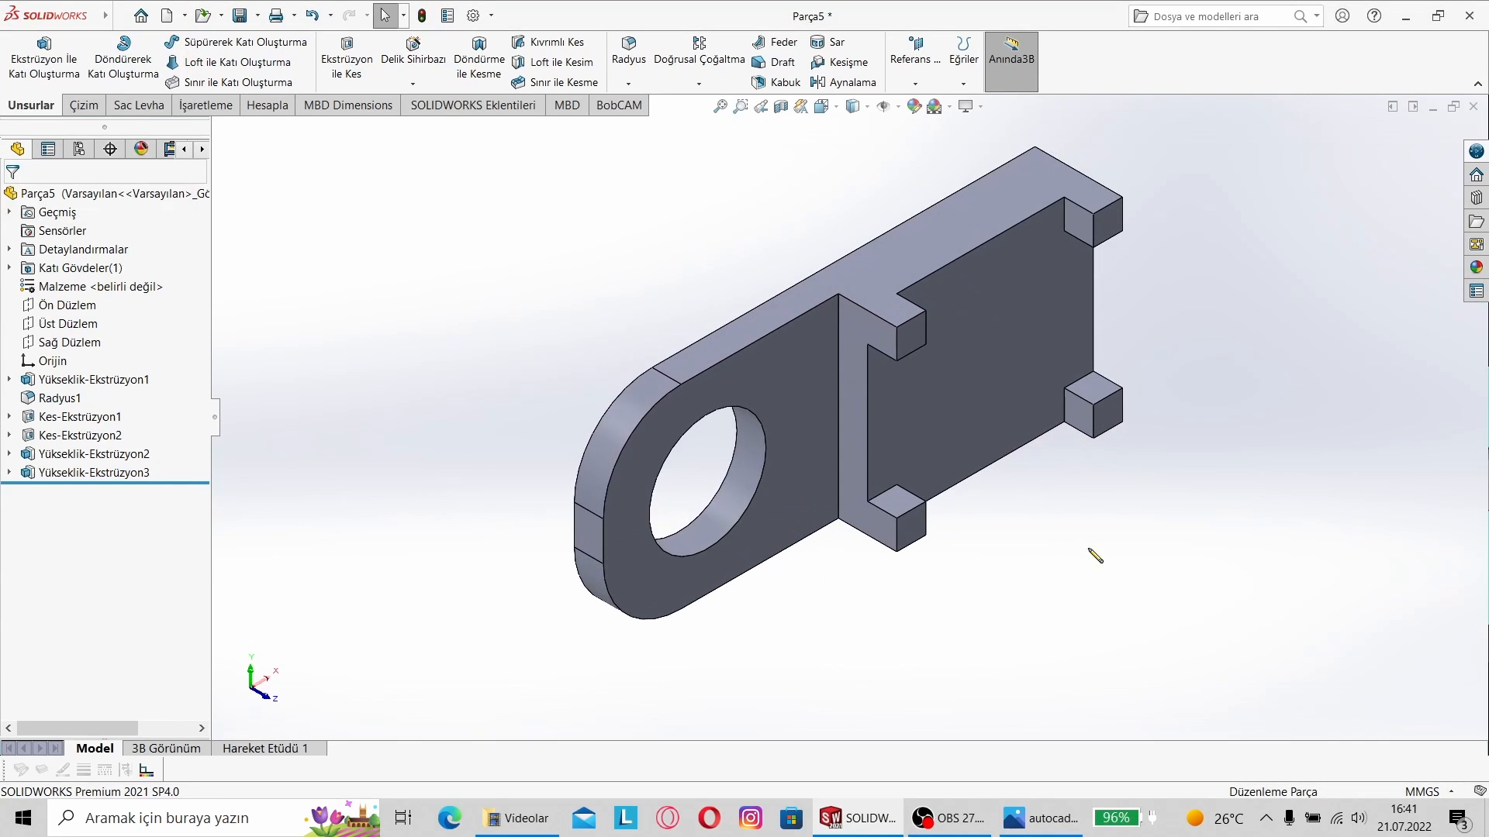
left_click(1039, 818)
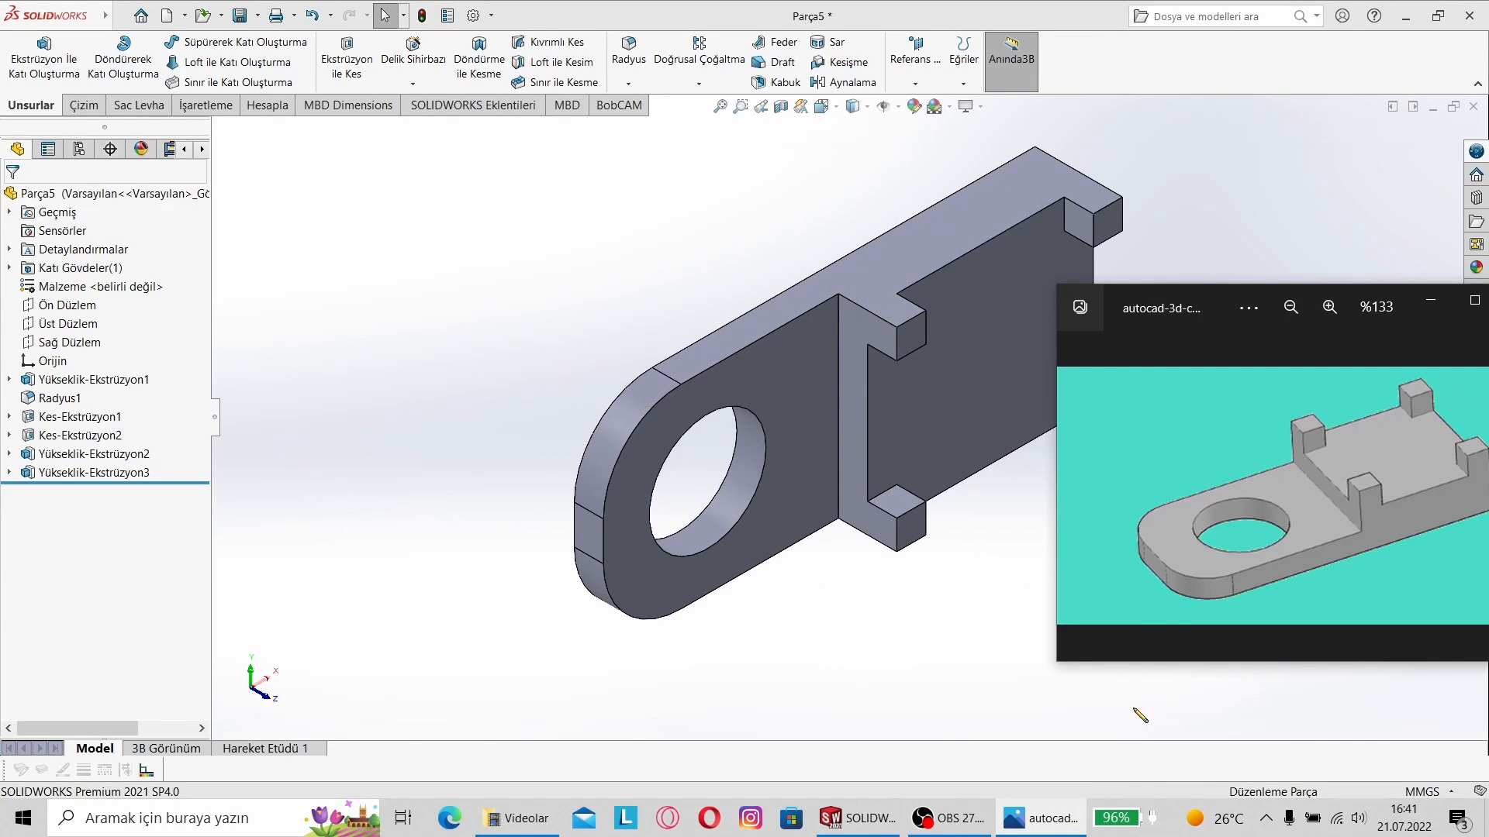
left_click(1426, 304)
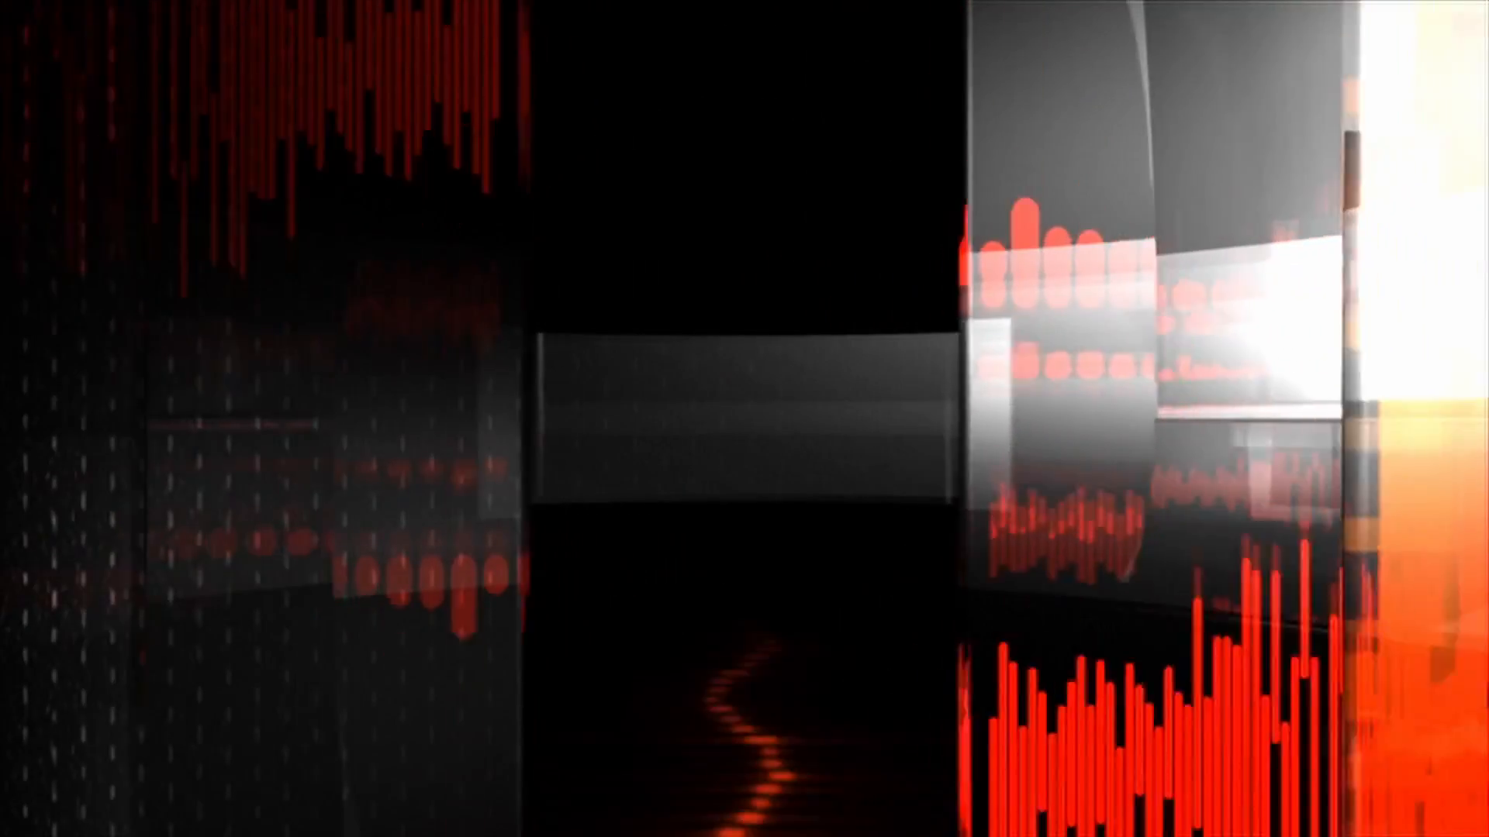